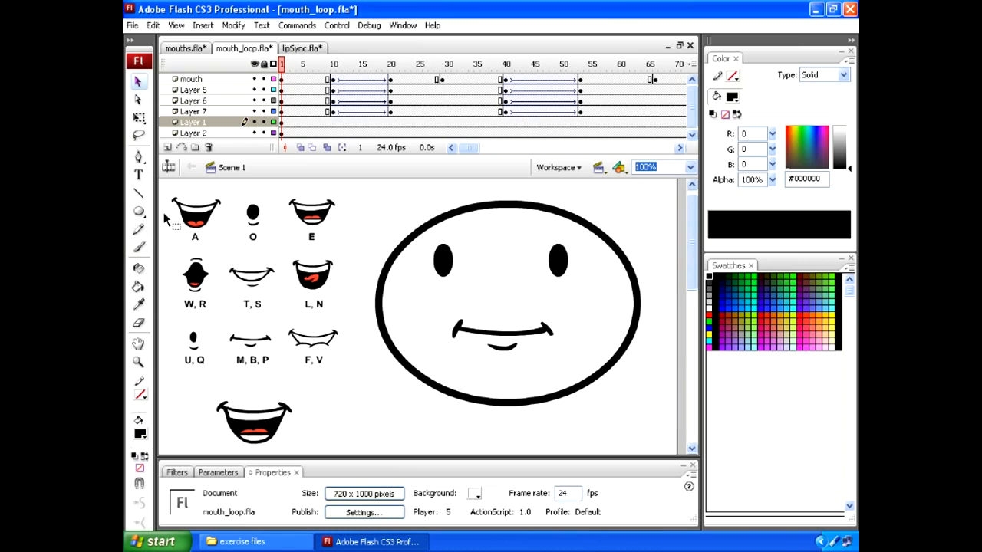
# Inspect each of the nine labelled mouth shapes in the phoneme chart, from A through U, Q
pyautogui.click(197, 220)
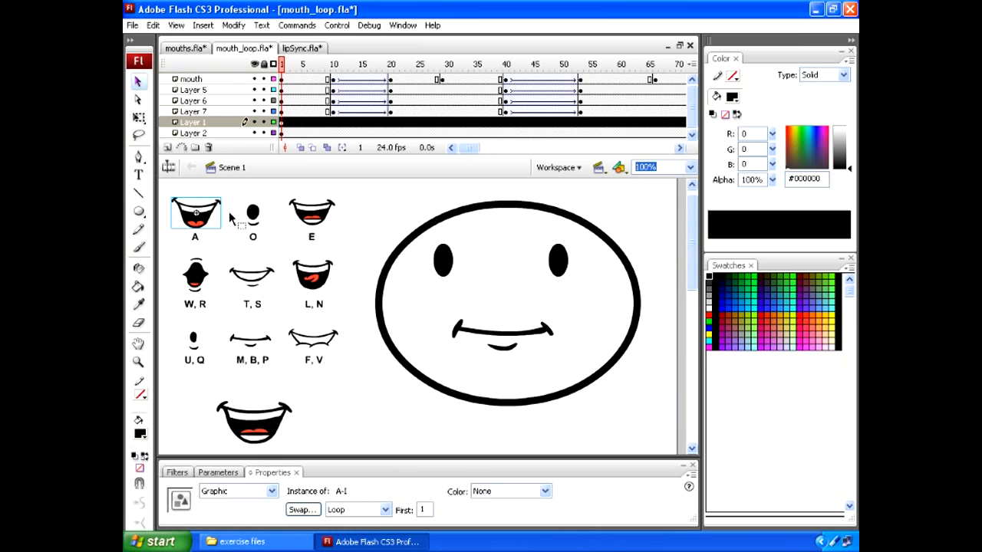
pyautogui.click(253, 218)
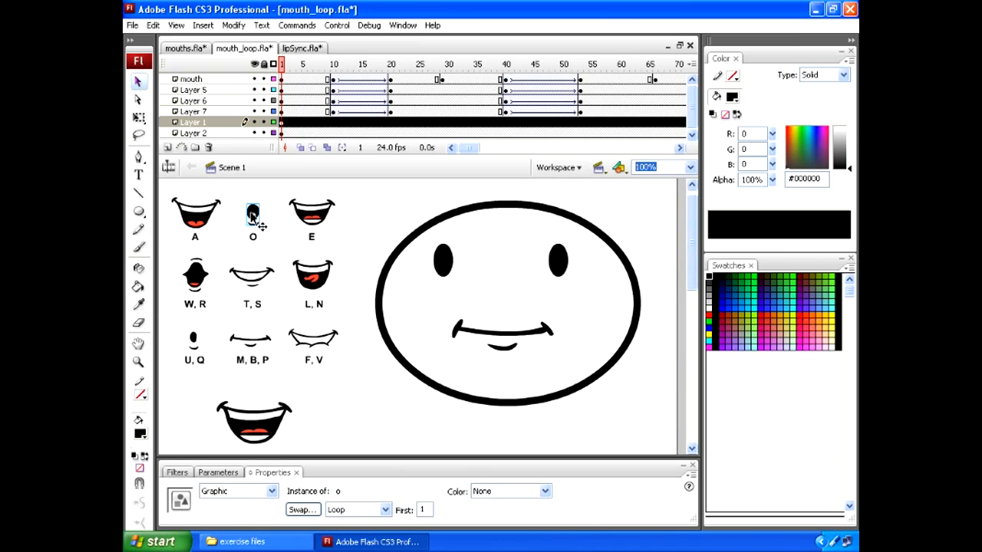
pyautogui.click(312, 216)
pyautogui.click(197, 277)
pyautogui.click(251, 277)
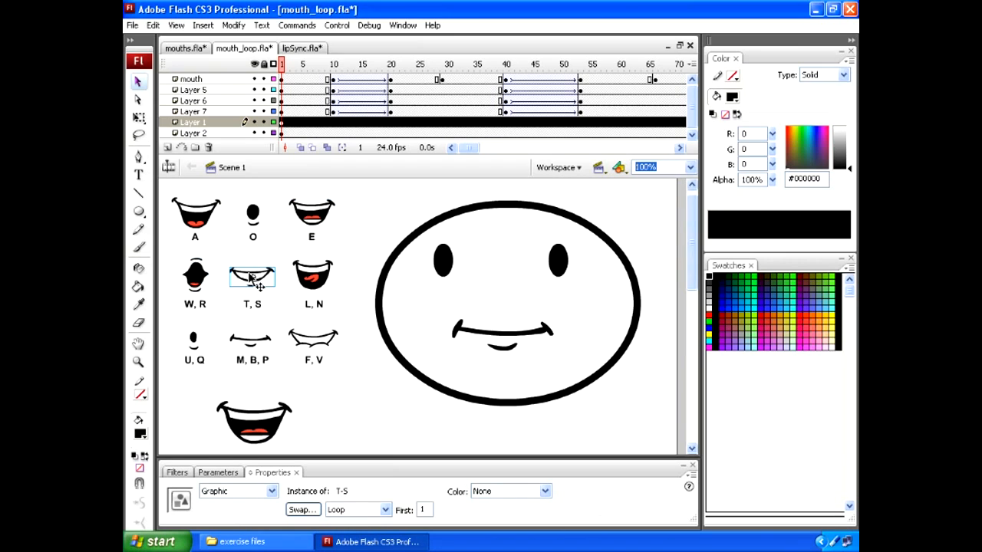
pyautogui.click(313, 275)
pyautogui.click(311, 339)
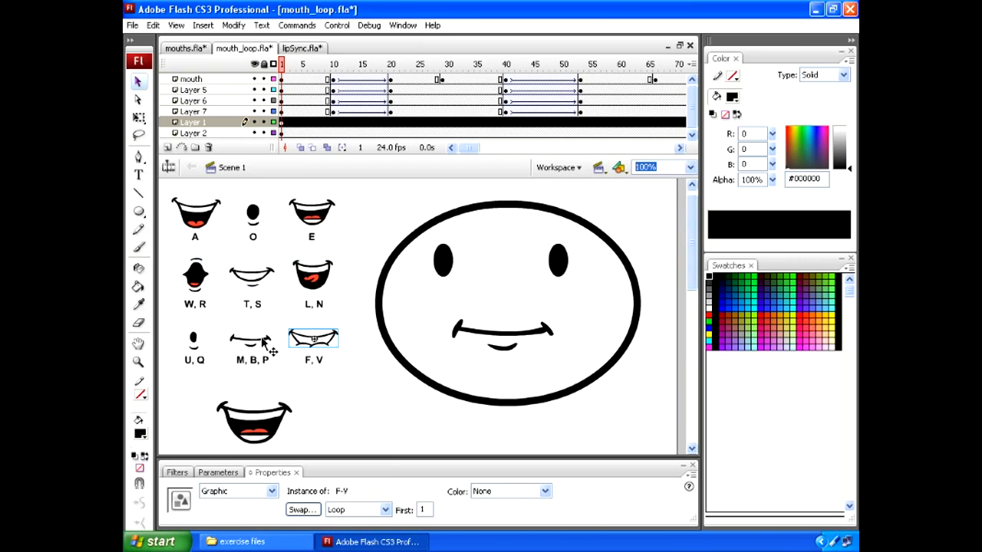
pyautogui.click(251, 339)
pyautogui.click(193, 341)
# Move the large mouth closer beneath the phoneme chart and view the frames inside its symbol before returning to Scene 1
pyautogui.click(255, 428)
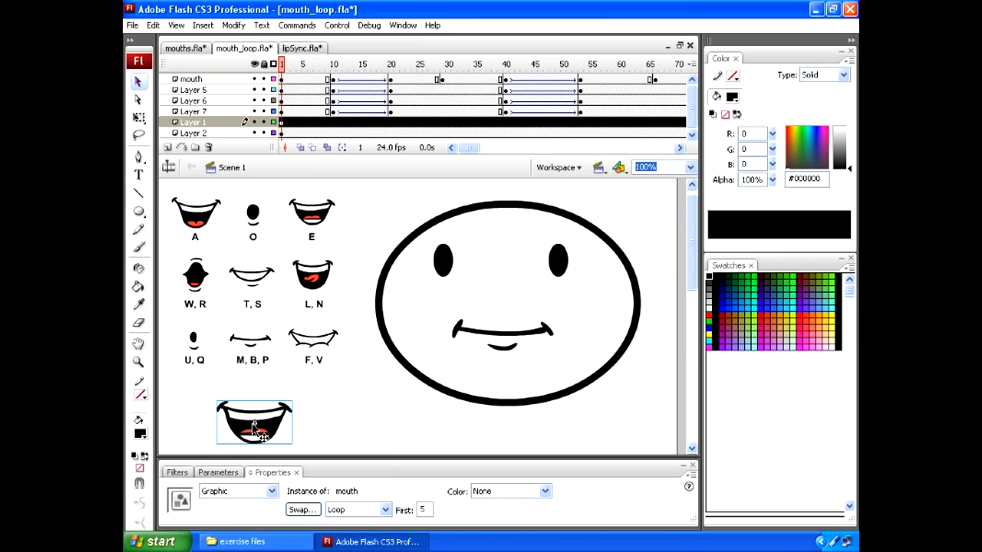
pyautogui.moveTo(252, 425); pyautogui.dragTo(277, 404)
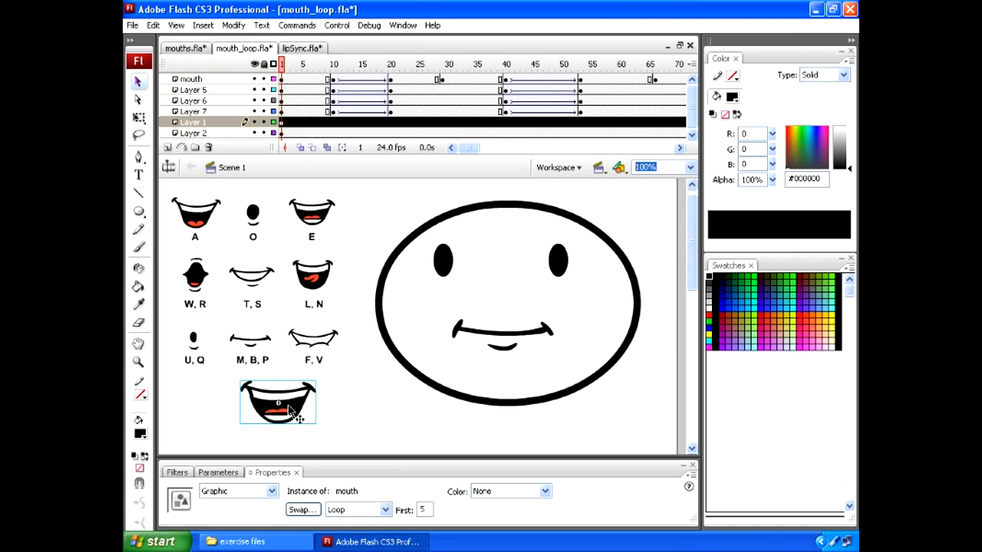
pyautogui.doubleClick(290, 412)
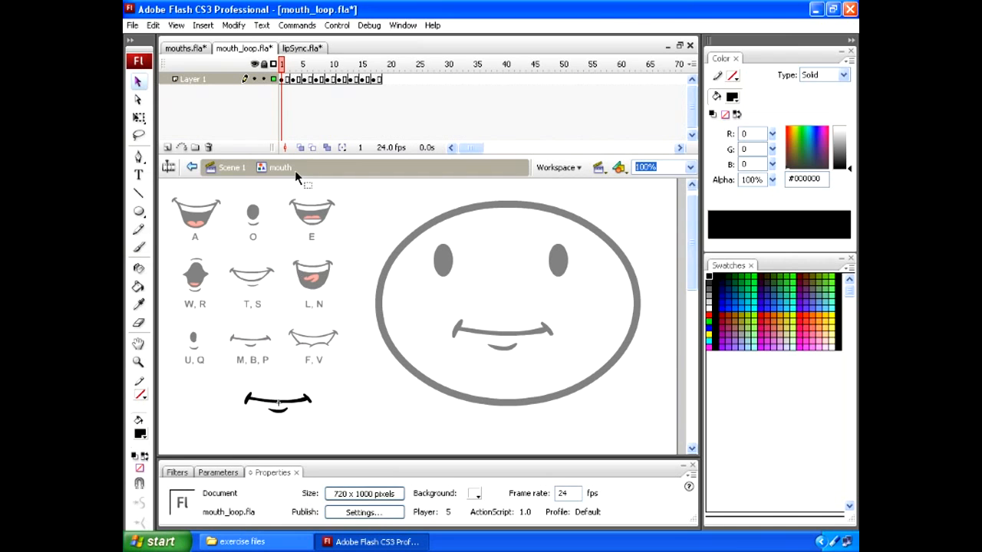
pyautogui.moveTo(282, 67)
pyautogui.mouseDown()
pyautogui.moveTo(357, 68)
pyautogui.moveTo(282, 79)
pyautogui.mouseUp()
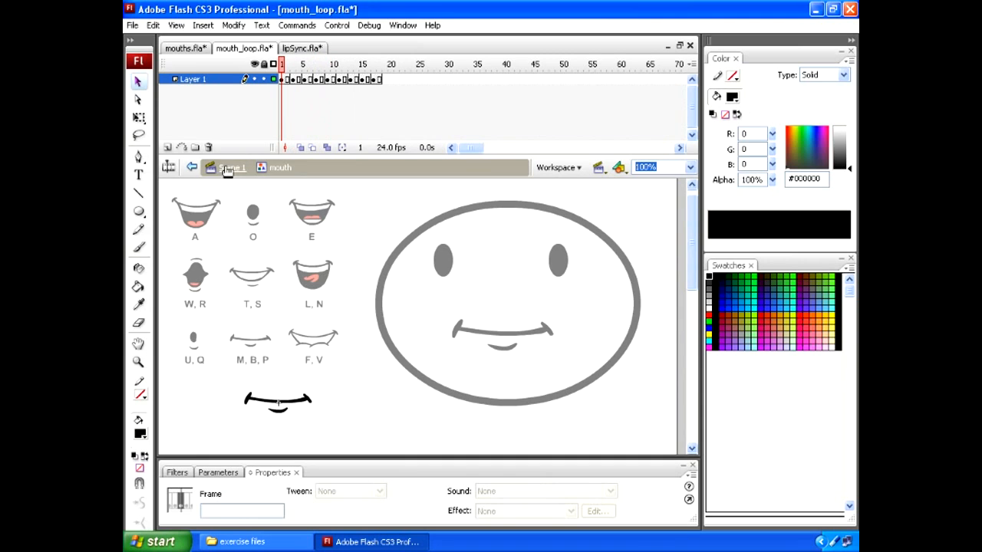
pyautogui.click(225, 168)
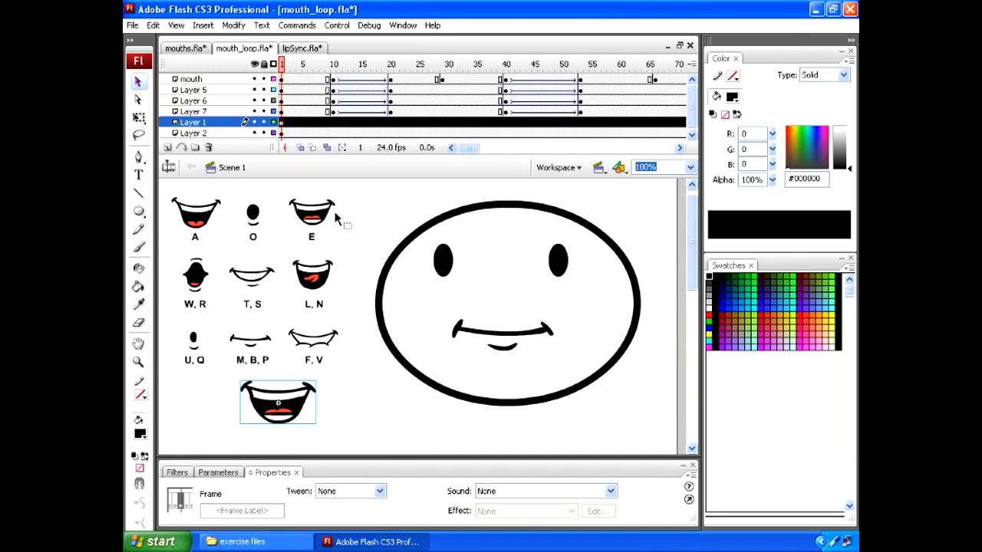
# Examine the playback options available for the large mouth instance beneath the chart, leaving it on Loop
pyautogui.click(305, 405)
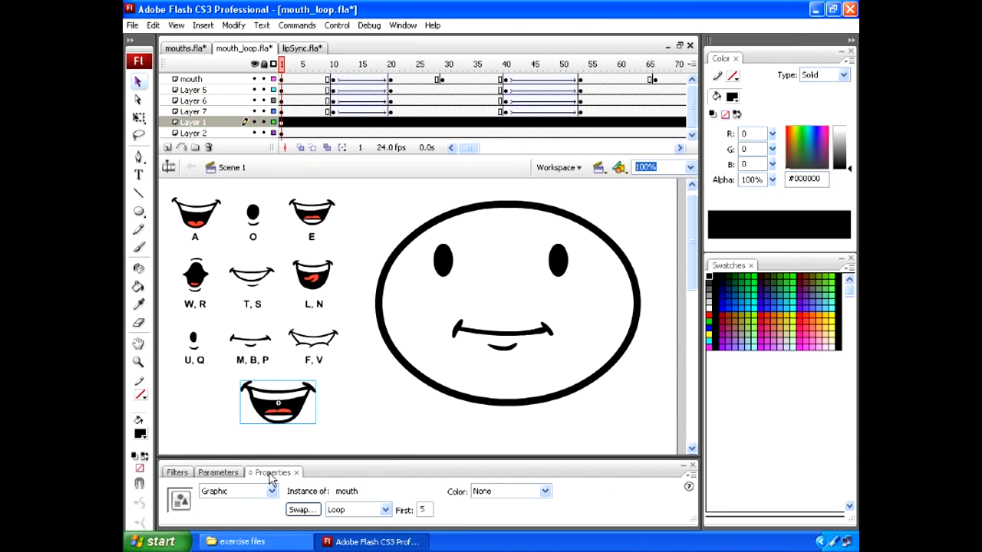
pyautogui.moveTo(270, 477); pyautogui.dragTo(273, 232)
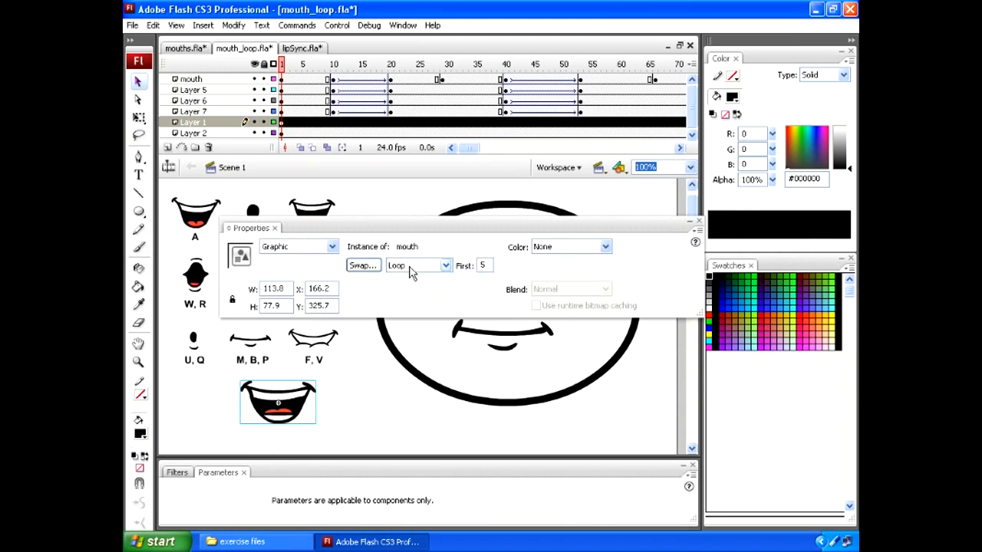
pyautogui.click(412, 268)
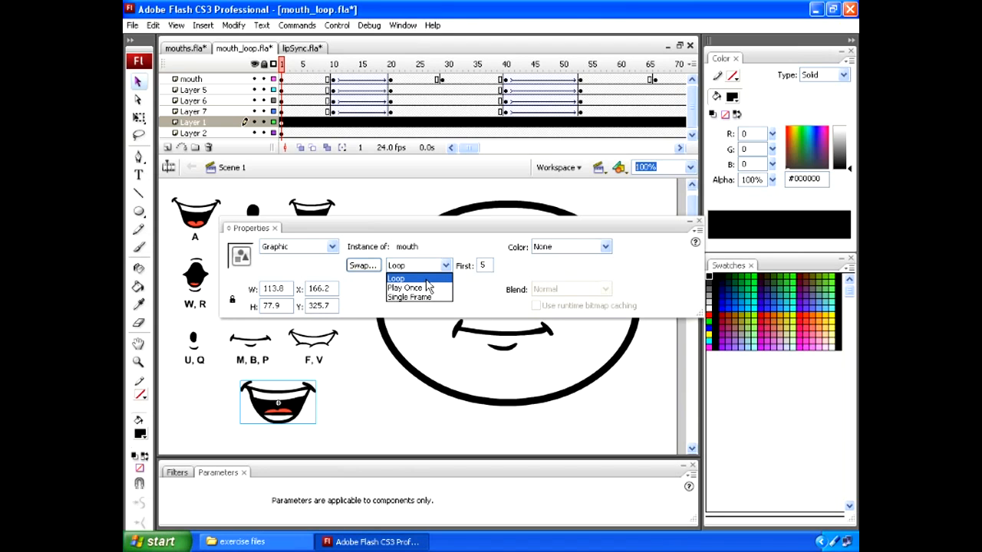
pyautogui.click(266, 234)
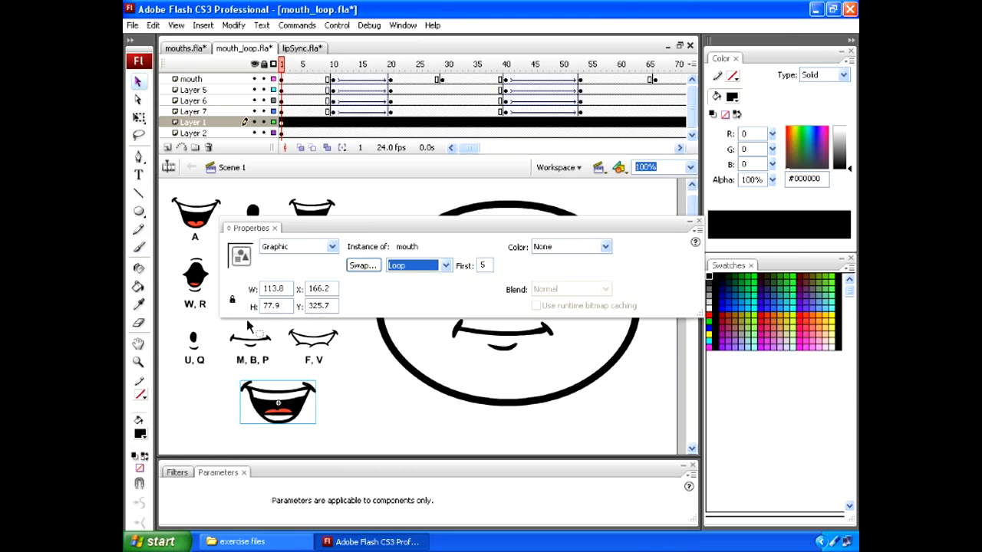
pyautogui.moveTo(247, 234); pyautogui.dragTo(204, 475)
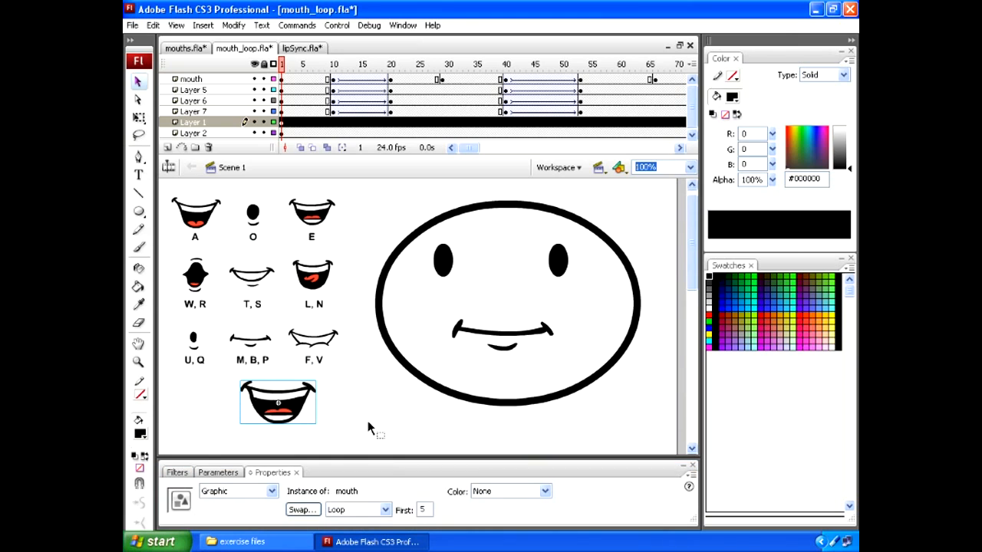
# Compare the playback settings of the face's mouth and the large mouth beneath the chart at frame 7
pyautogui.moveTo(299, 63); pyautogui.dragTo(316, 63)
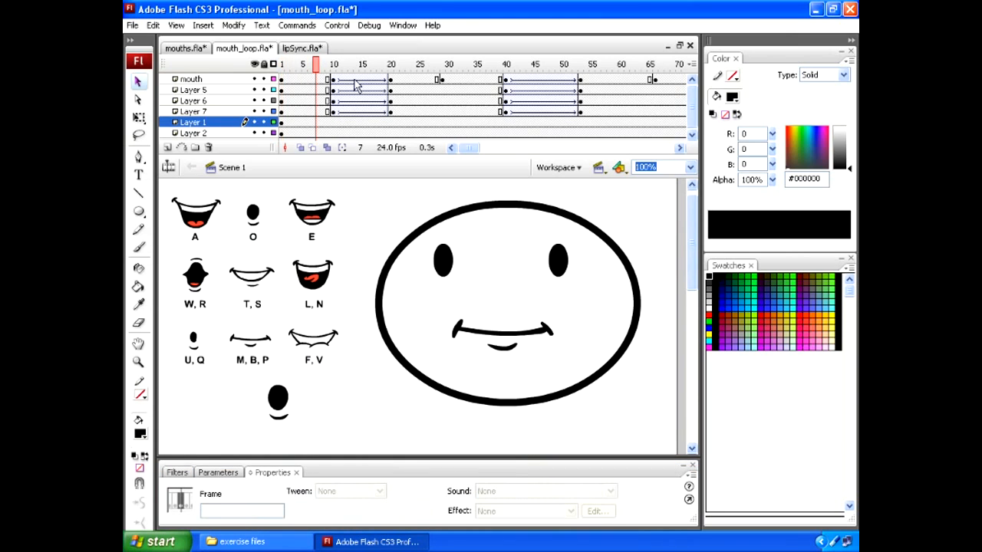
pyautogui.click(535, 338)
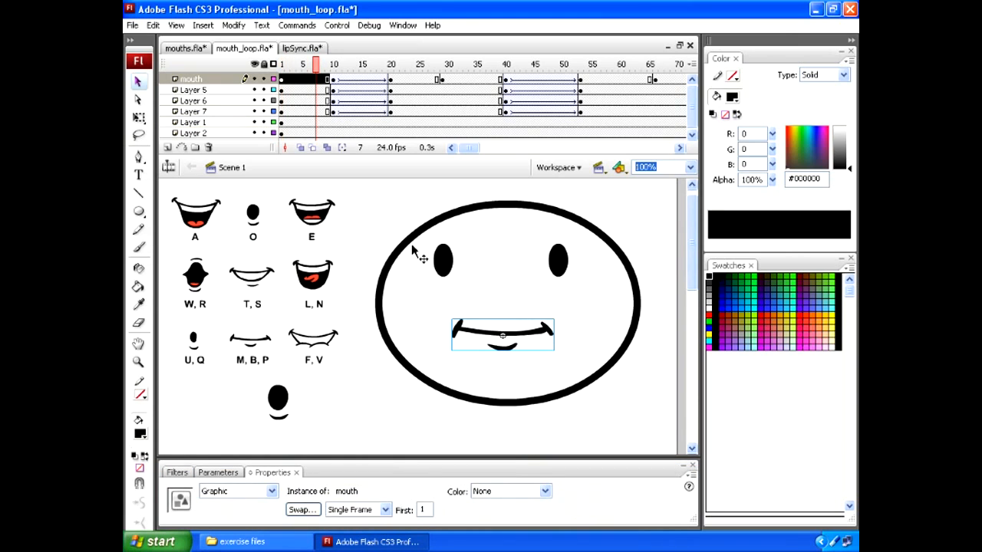
pyautogui.click(280, 407)
# Open the face's mouth symbol, scrub through its frames to preview the mouth shapes, and return to Scene 1
pyautogui.click(525, 338)
pyautogui.doubleClick(525, 338)
pyautogui.moveTo(286, 79); pyautogui.dragTo(369, 77)
pyautogui.press('Return')
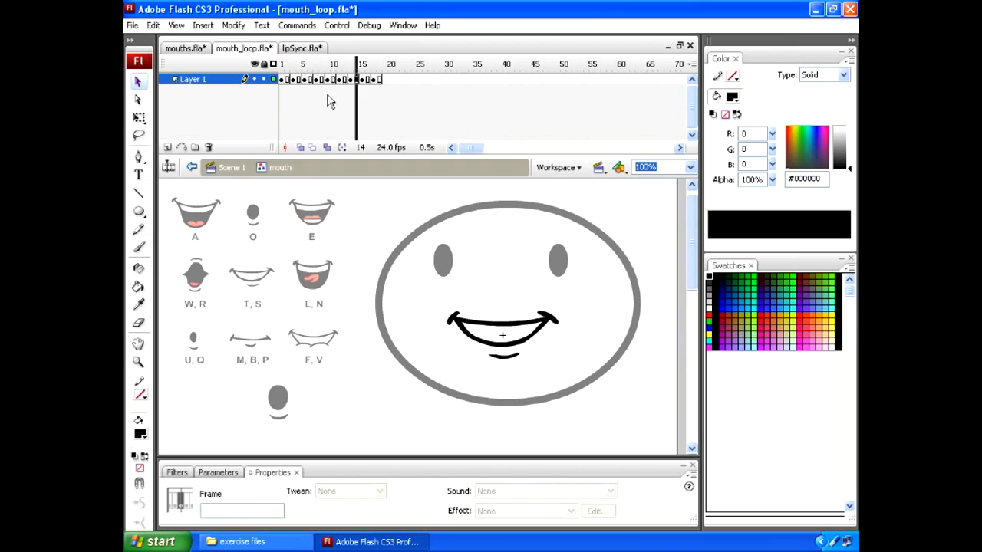
pyautogui.click(230, 167)
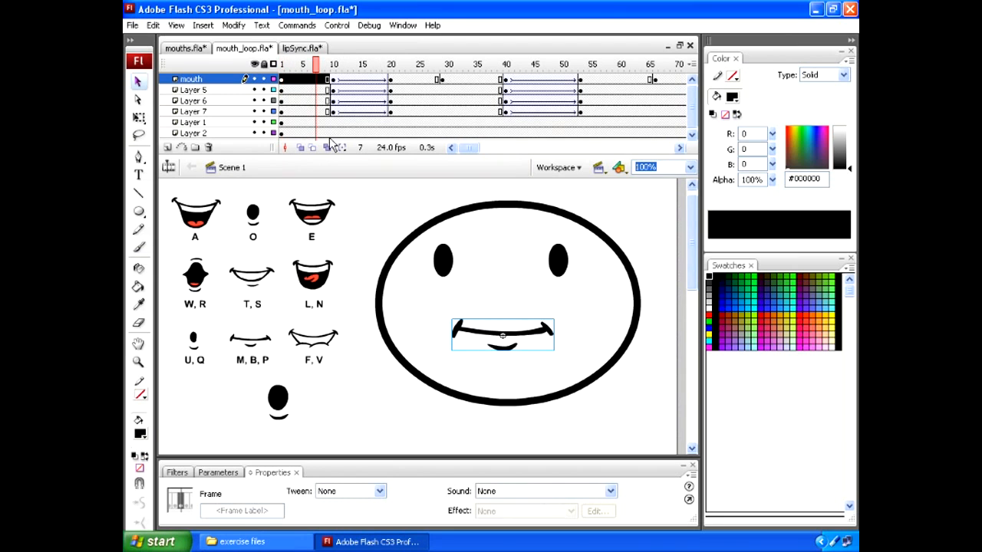
# Scrub the main timeline to frame 22 and check the playback settings of the turned head's open mouth
pyautogui.moveTo(322, 86); pyautogui.dragTo(402, 66)
pyautogui.click(409, 79)
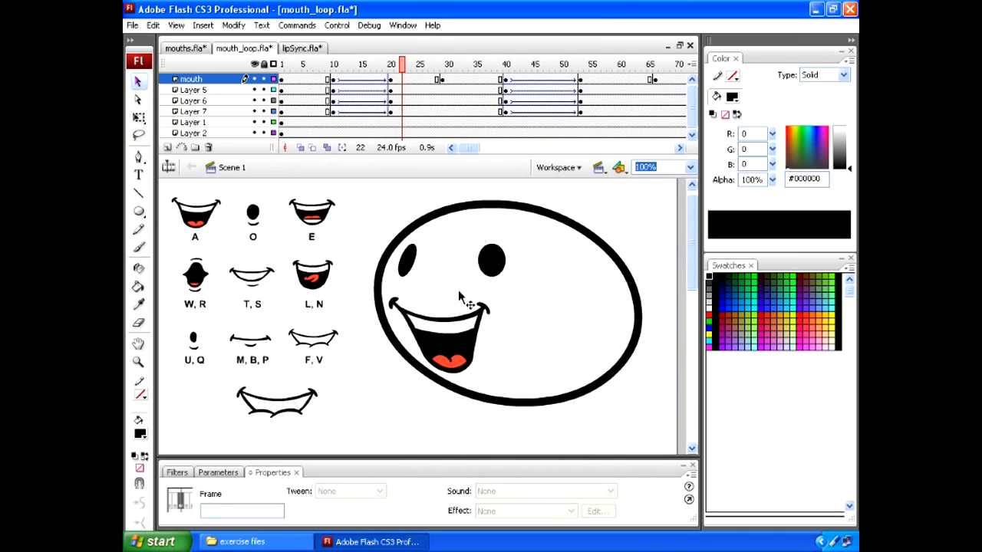
pyautogui.click(471, 328)
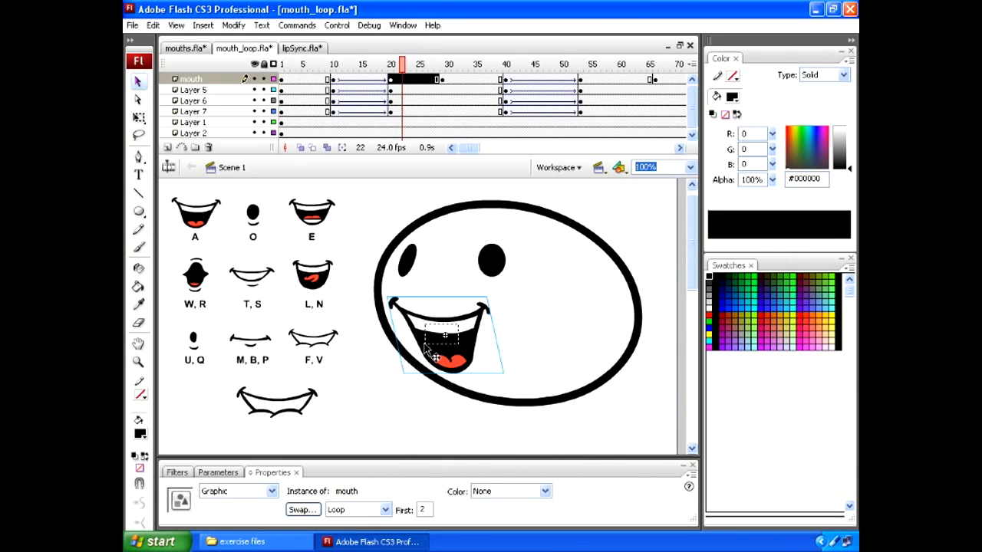
pyautogui.click(231, 167)
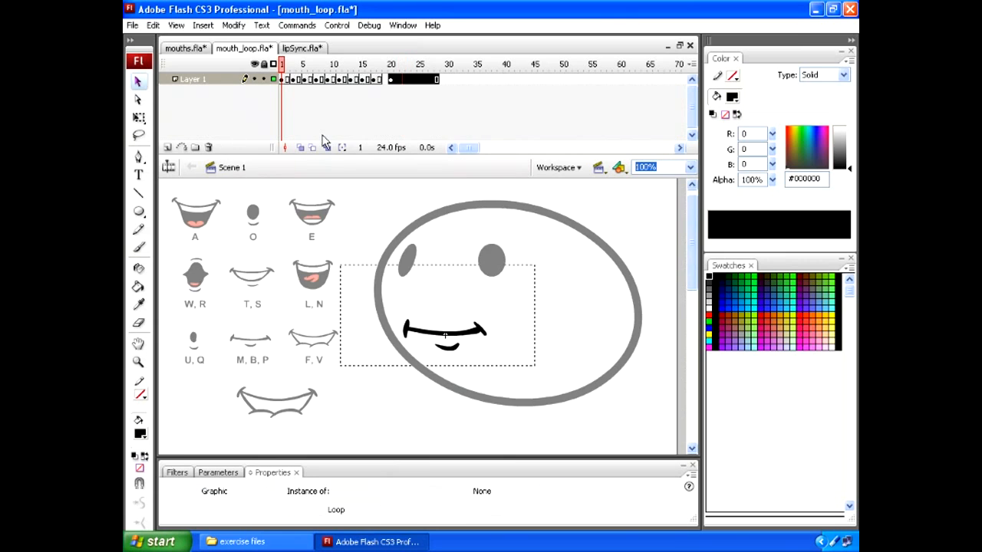
# Go back to frame 3 and check the playback settings of the face's closed mouth
pyautogui.click(388, 64)
pyautogui.click(292, 64)
pyautogui.click(494, 343)
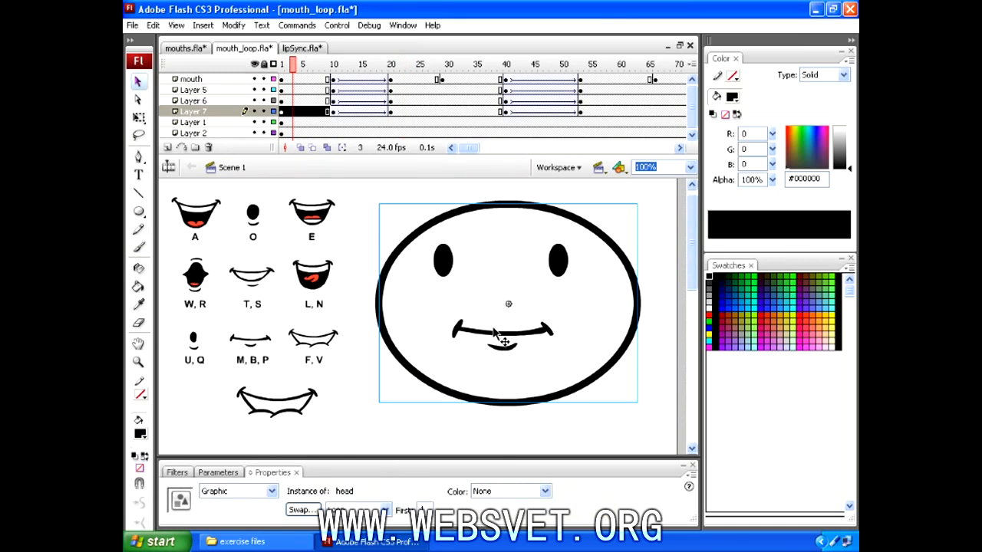
pyautogui.click(495, 338)
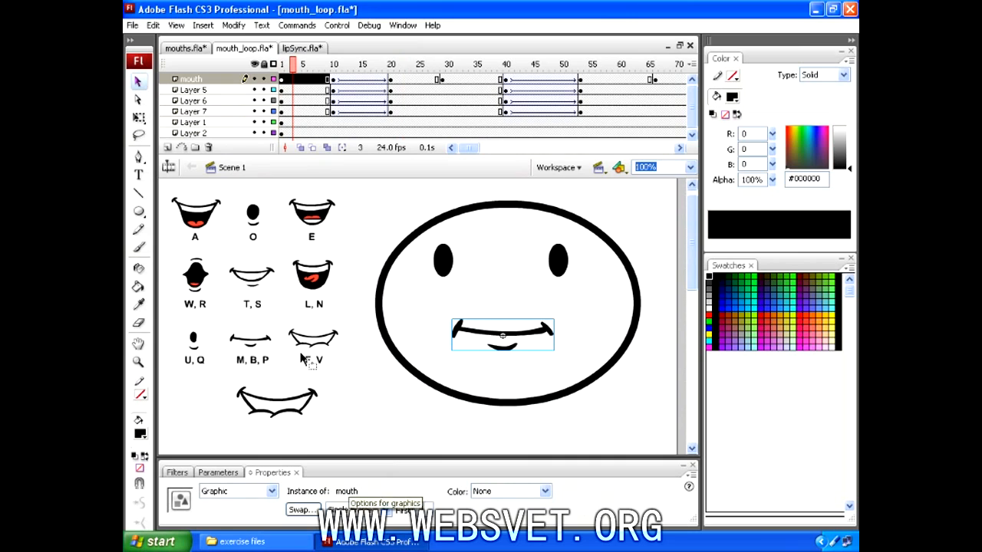
pyautogui.click(300, 65)
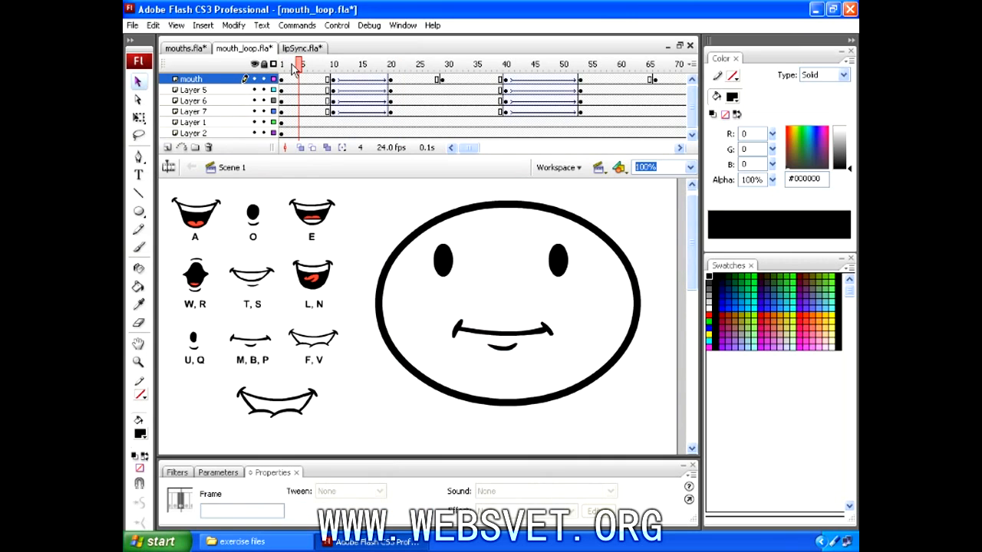
# Check the playback settings of the face's mouth at the frame 10 keyframe
pyautogui.moveTo(294, 68); pyautogui.dragTo(334, 71)
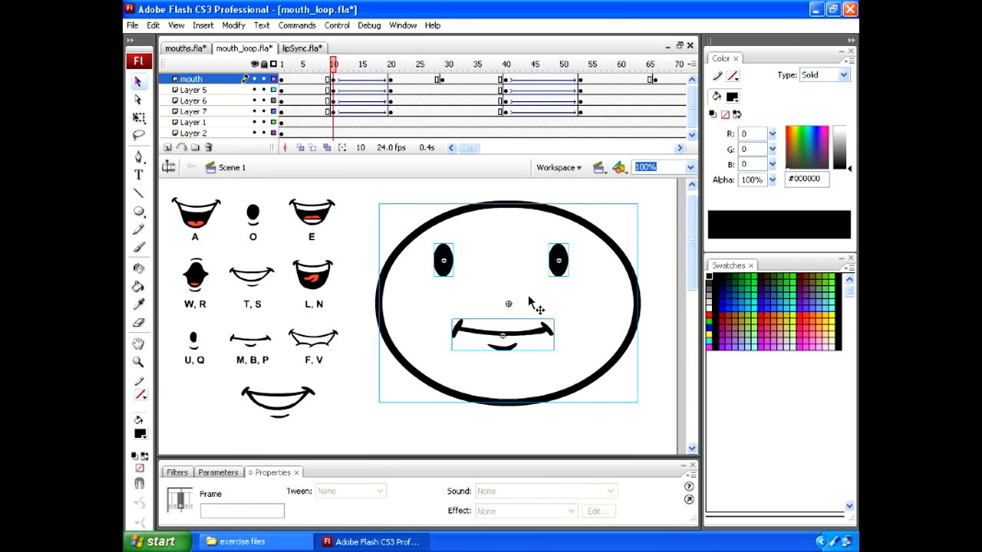
pyautogui.click(508, 429)
pyautogui.click(510, 337)
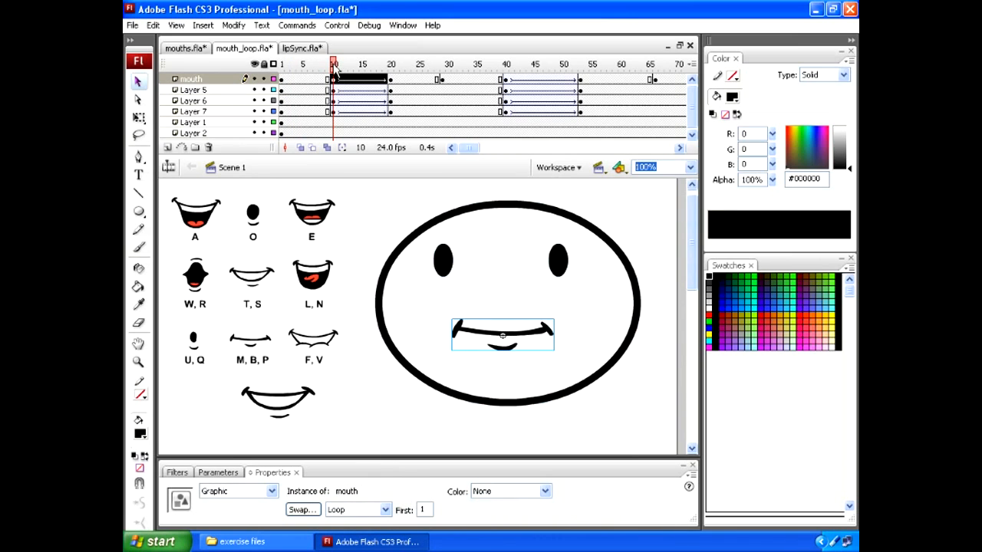
# Check the turned head's mouth settings at frame 29, and scrub on to frame 67 to preview the remaining mouth changes
pyautogui.click(335, 67)
pyautogui.moveTo(336, 67); pyautogui.dragTo(444, 79)
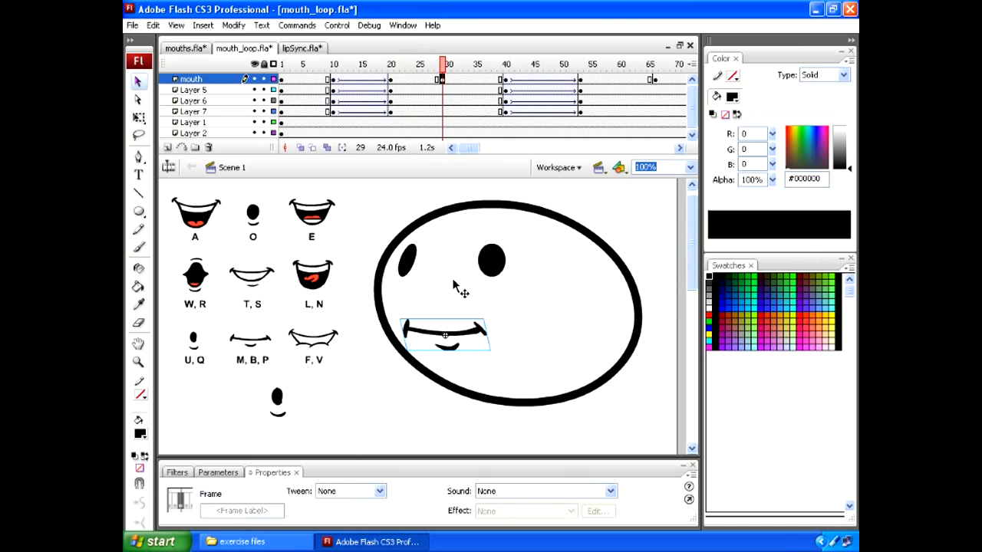
pyautogui.click(467, 337)
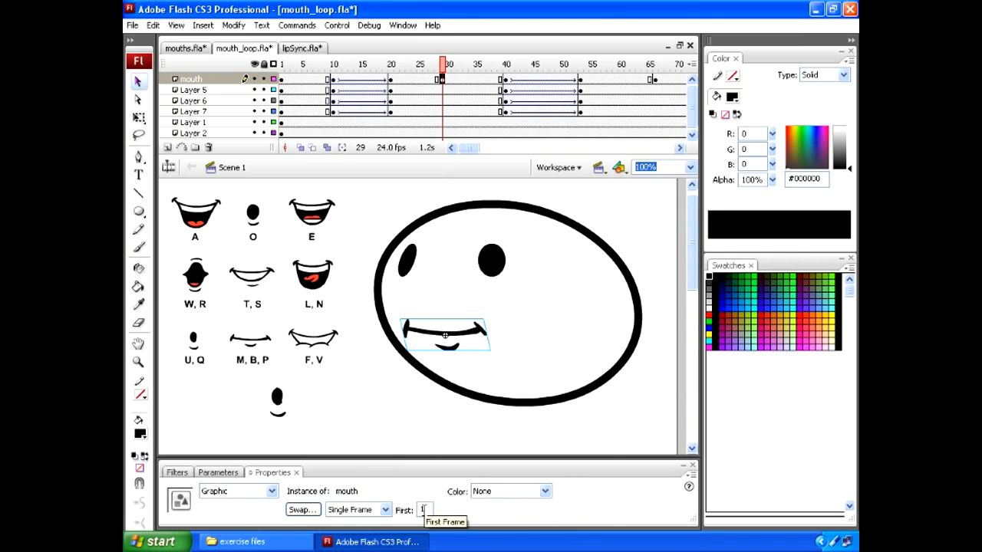
pyautogui.moveTo(445, 68); pyautogui.dragTo(664, 73)
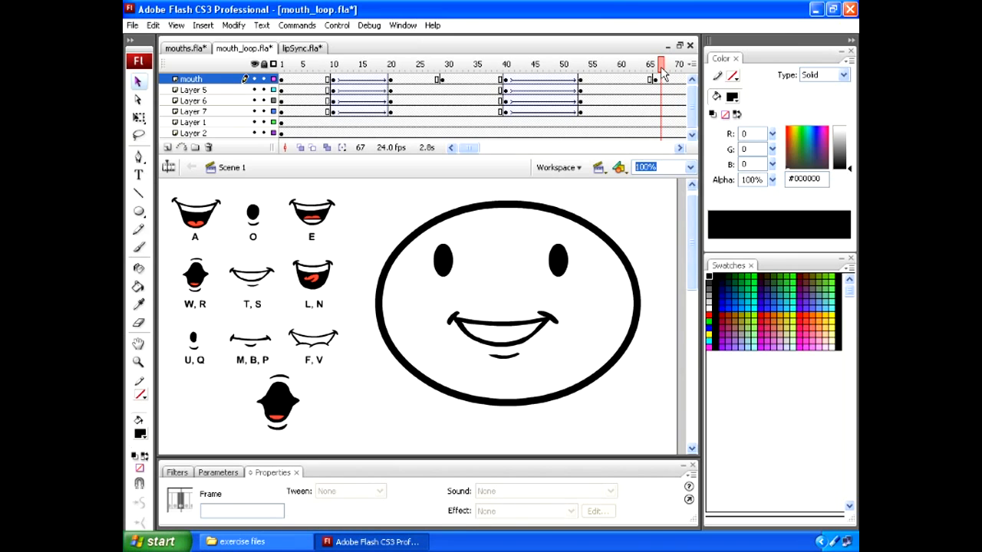
# Switch to the mouths.fla document and inspect the nine profile mouth symbols one by one
pyautogui.click(188, 49)
pyautogui.click(245, 119)
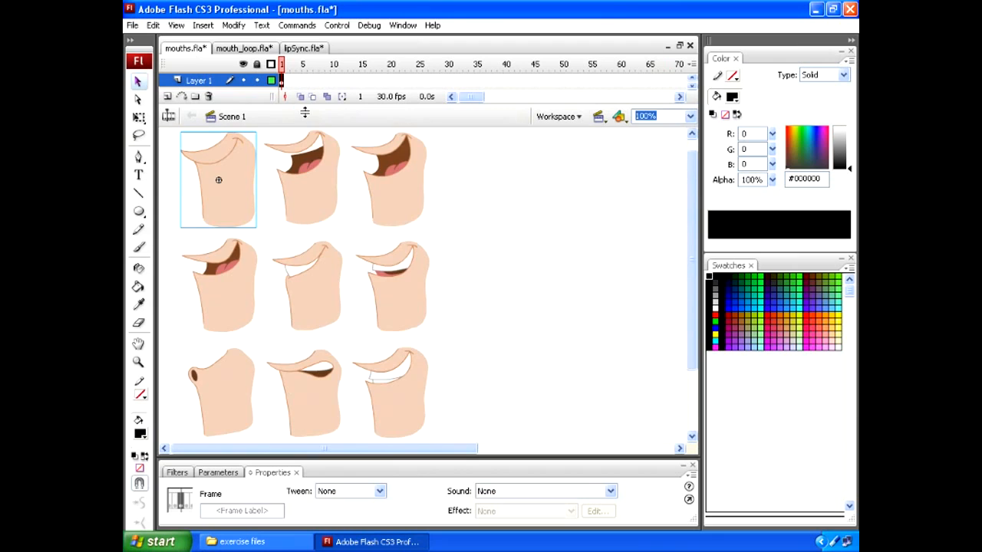
pyautogui.click(258, 184)
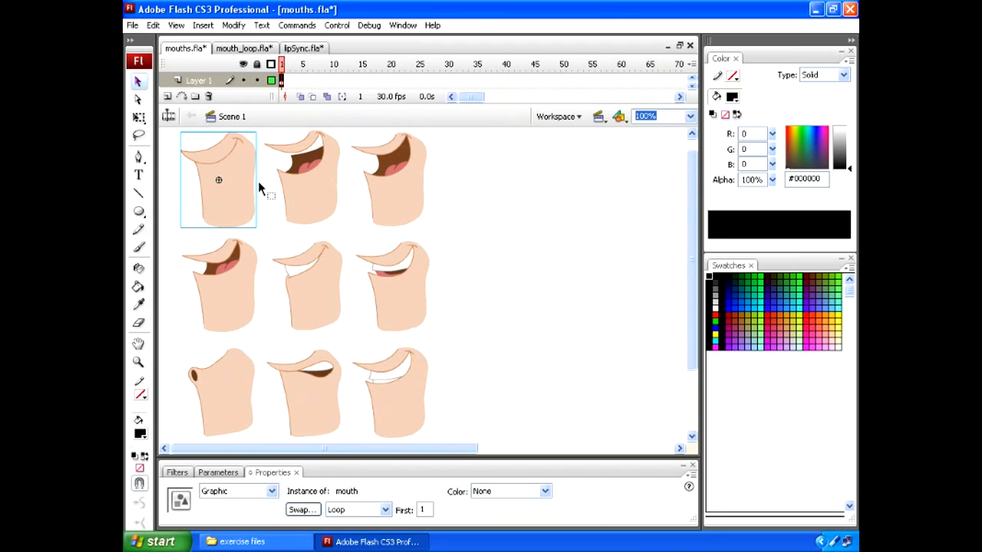
pyautogui.click(292, 193)
pyautogui.click(376, 192)
pyautogui.click(325, 283)
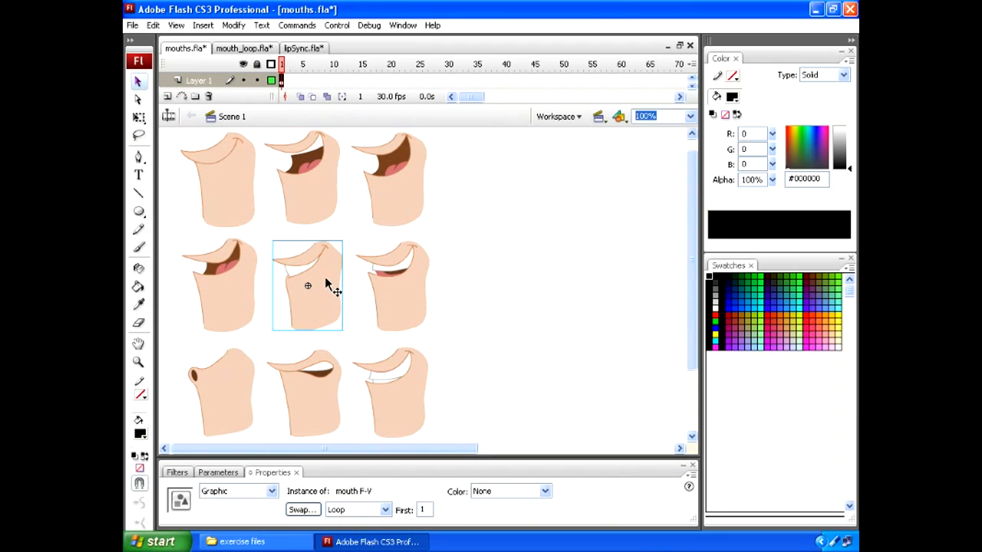
pyautogui.click(392, 289)
pyautogui.click(403, 367)
pyautogui.click(328, 376)
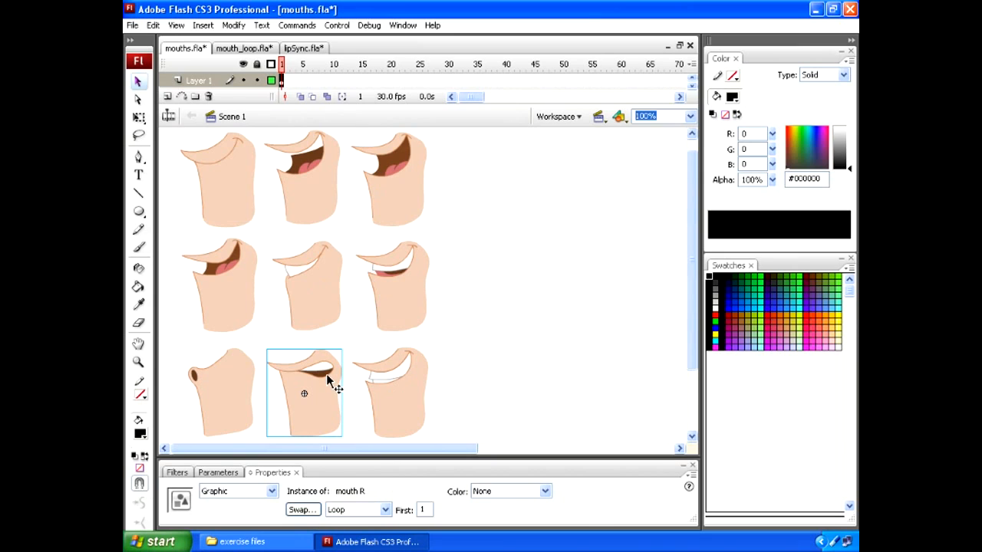
pyautogui.click(238, 386)
pyautogui.click(233, 317)
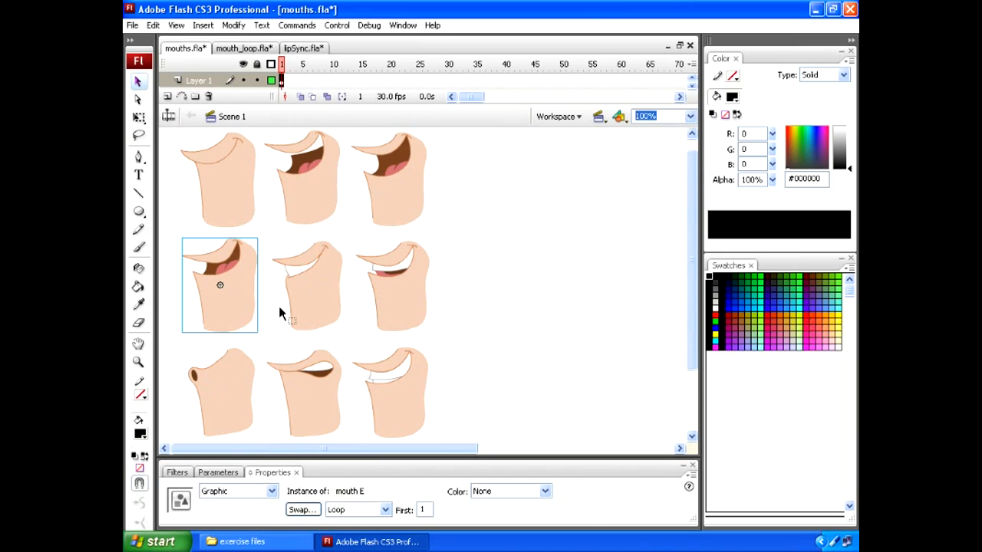
pyautogui.click(306, 307)
pyautogui.click(388, 261)
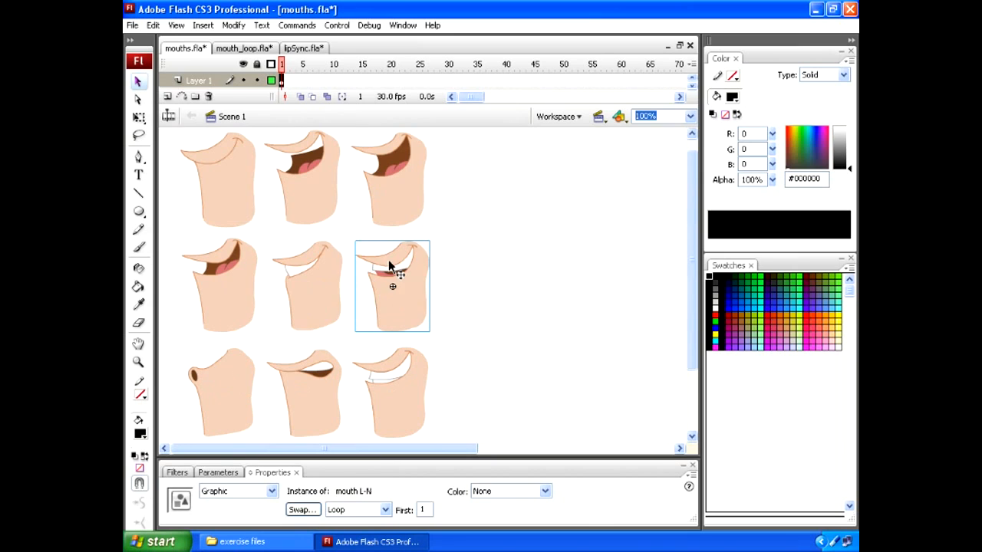
pyautogui.click(349, 217)
pyautogui.click(307, 195)
pyautogui.click(258, 192)
pyautogui.click(241, 191)
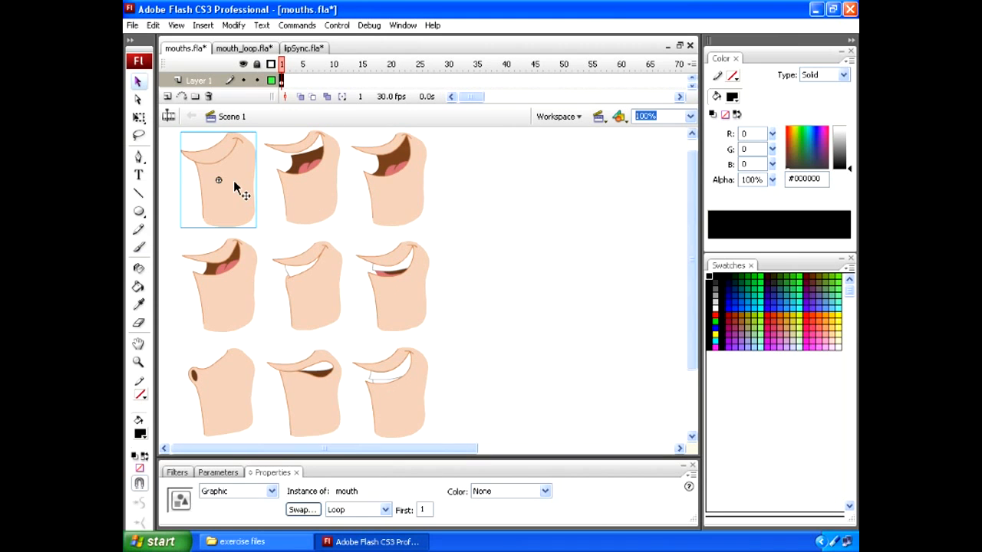
# Open the closed-mouth symbol, scrub through its nested frames up to frame 9, and return to Scene 1
pyautogui.doubleClick(235, 180)
pyautogui.moveTo(283, 66); pyautogui.dragTo(328, 67)
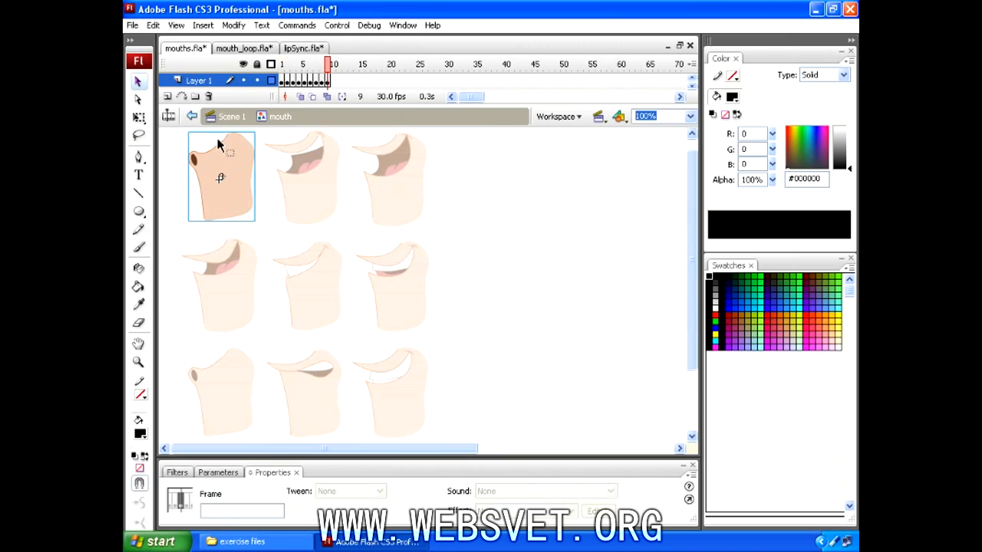
pyautogui.click(226, 117)
# Switch to the lipSync.fla document, unlock all of its layers, and play the animation from frame 1
pyautogui.click(292, 49)
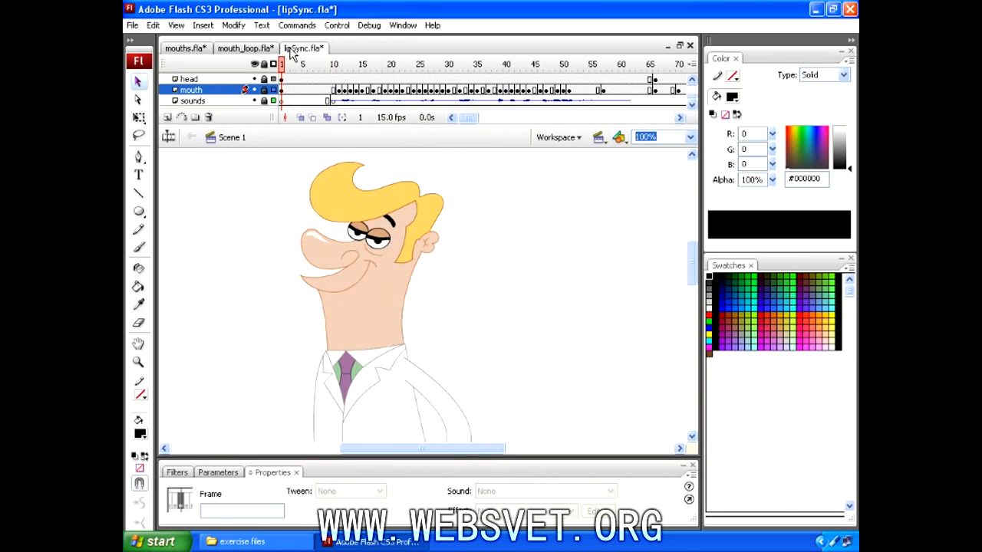
pyautogui.click(264, 64)
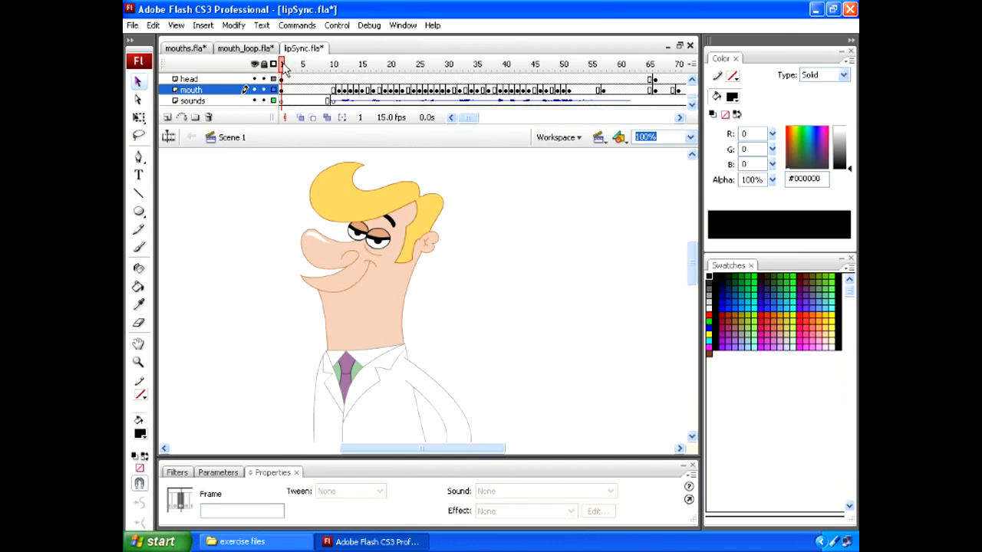
pyautogui.press('Return')
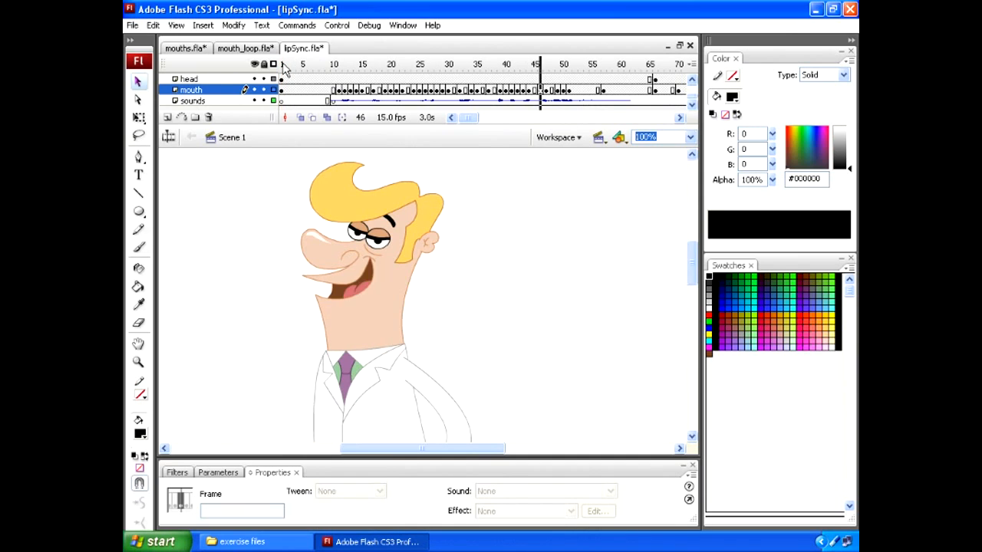
# Inspect the mouth keyframes around frame 26, float the Properties panel over the stage, and show the sound settings at frame 26
pyautogui.click(430, 96)
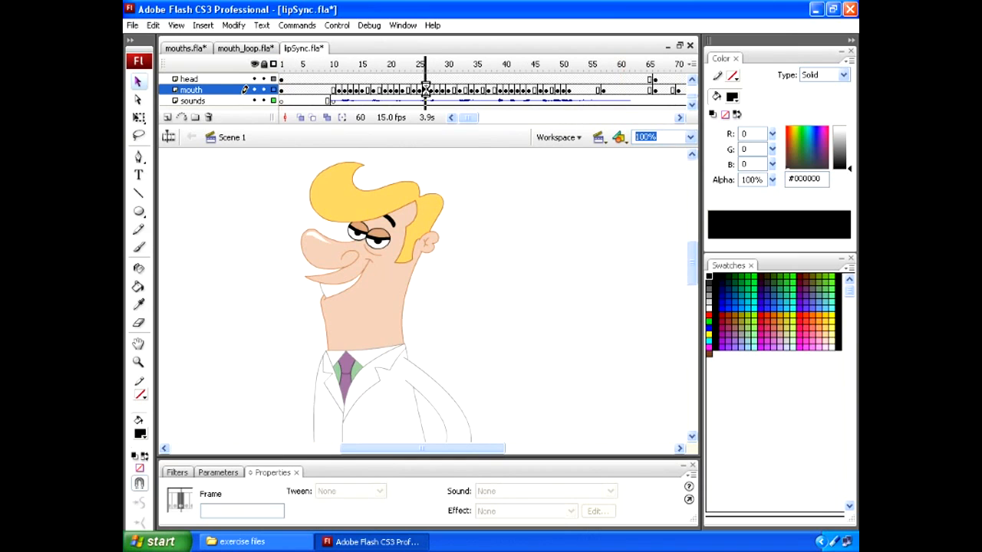
pyautogui.click(420, 91)
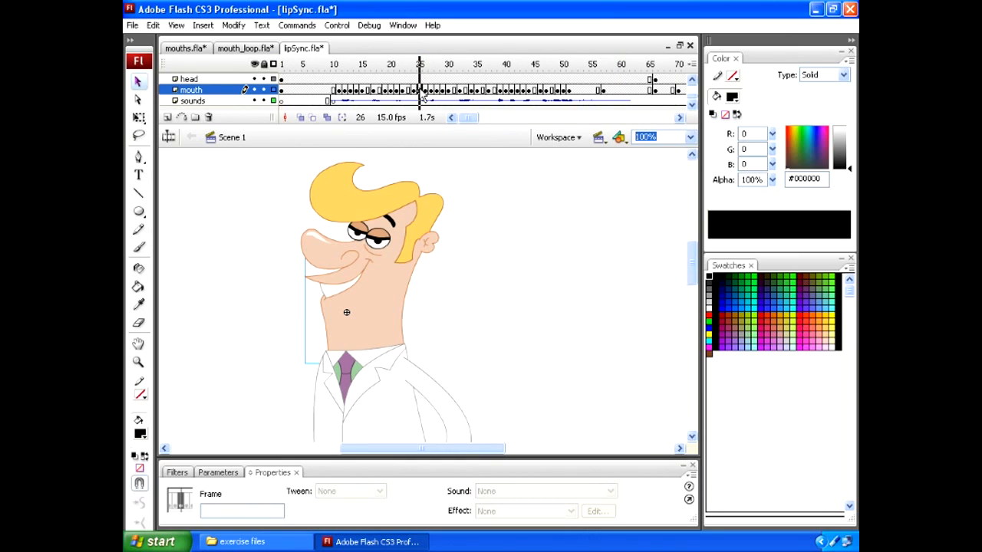
pyautogui.click(414, 91)
pyautogui.click(427, 93)
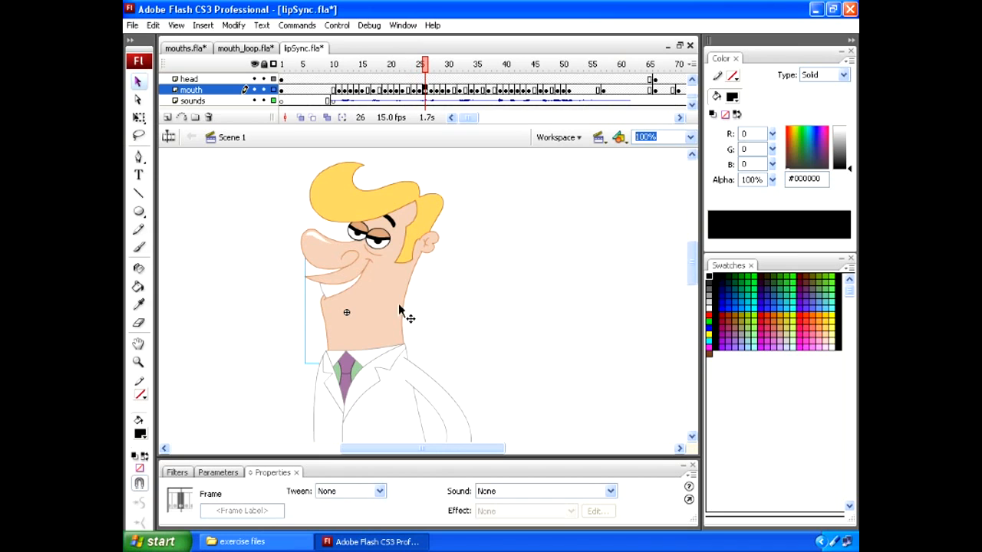
pyautogui.moveTo(270, 472); pyautogui.dragTo(247, 343)
pyautogui.click(426, 101)
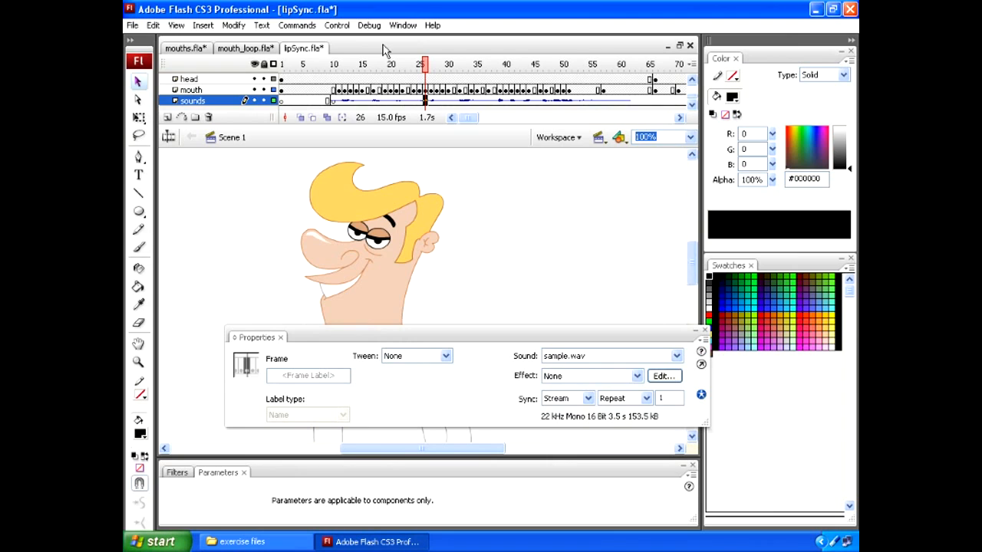
# Select the mouth at frame 28, try a First value of 3, and set it to 5
pyautogui.moveTo(424, 66)
pyautogui.mouseDown()
pyautogui.moveTo(373, 66)
pyautogui.moveTo(470, 76)
pyautogui.moveTo(394, 83)
pyautogui.moveTo(432, 94)
pyautogui.moveTo(438, 69)
pyautogui.mouseUp()
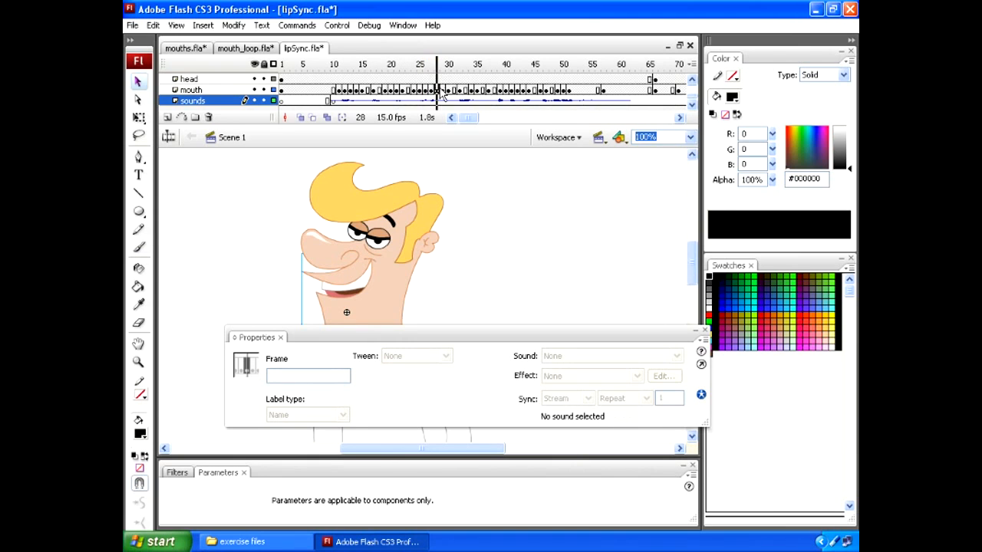
pyautogui.click(343, 300)
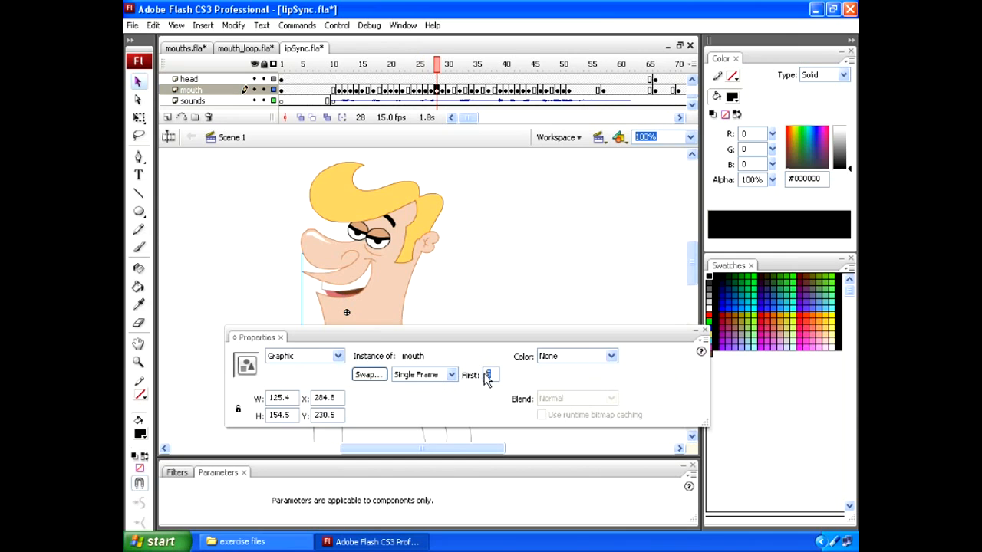
pyautogui.write('3')
pyautogui.press('Return')
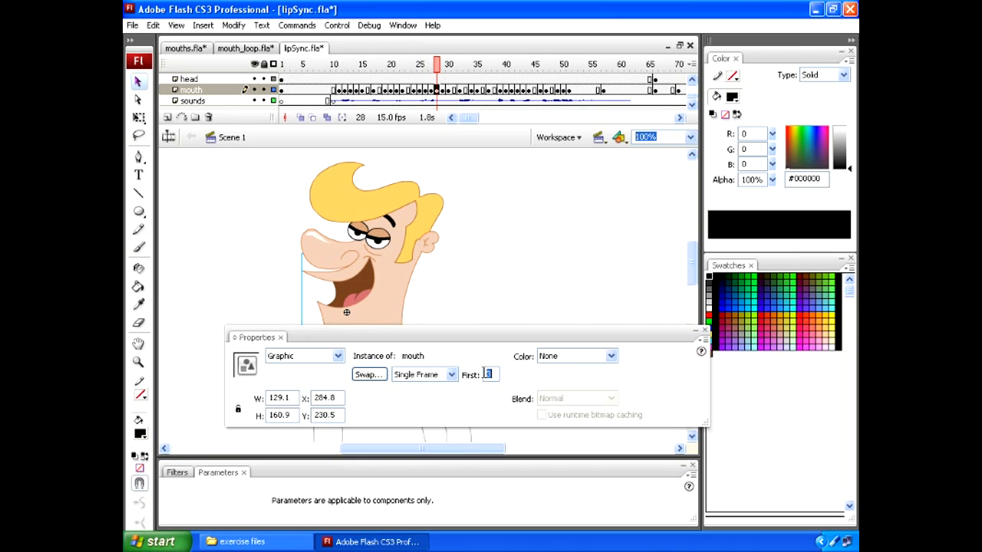
pyautogui.write('5')
pyautogui.press('Return')
# Clear the keyframes on the mouth layer from about frame 38 to frame 51
pyautogui.moveTo(442, 65)
pyautogui.mouseDown()
pyautogui.moveTo(572, 81)
pyautogui.moveTo(565, 92)
pyautogui.moveTo(503, 97)
pyautogui.moveTo(485, 68)
pyautogui.moveTo(513, 75)
pyautogui.moveTo(450, 63)
pyautogui.mouseUp()
pyautogui.rightClick(505, 100)
pyautogui.click(525, 186)
pyautogui.click(503, 80)
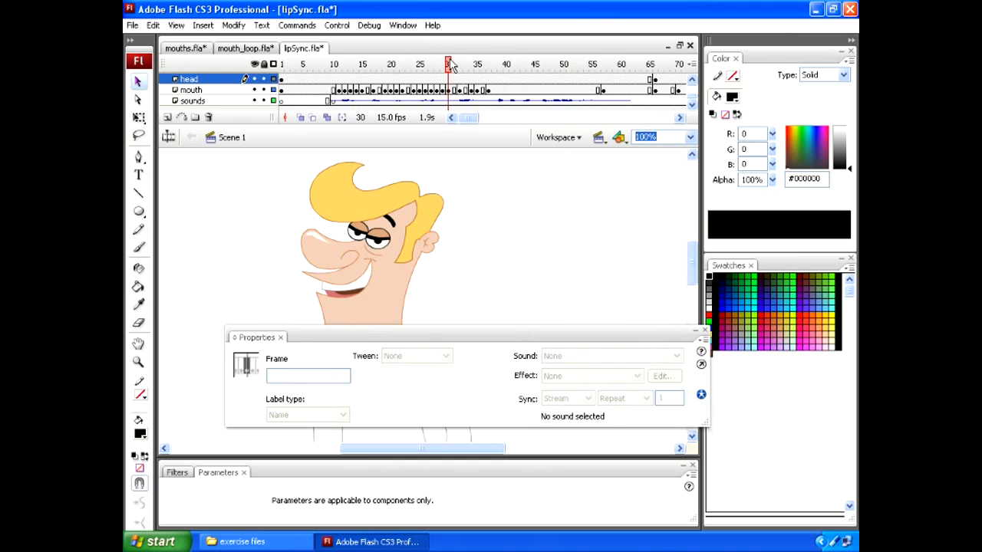
# Play from frame 30 to find the next sound, insert a mouth keyframe at frame 39, and set its First value to 2
pyautogui.press('Return')
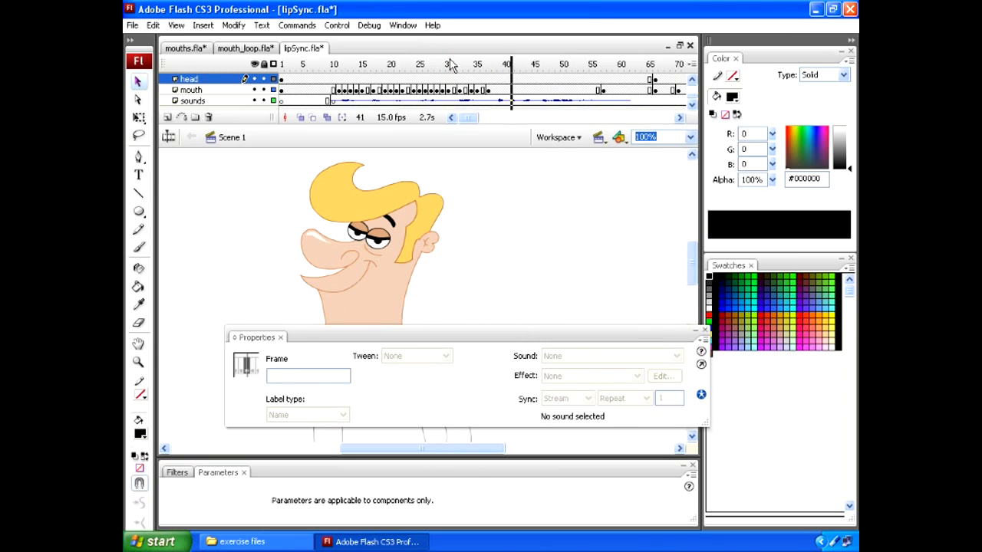
pyautogui.moveTo(499, 67); pyautogui.dragTo(500, 69)
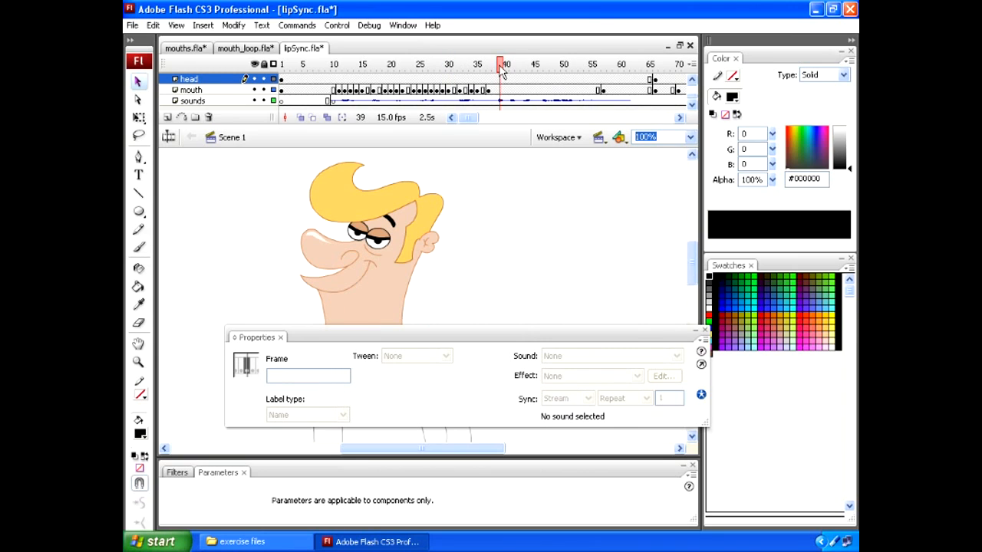
pyautogui.click(499, 90)
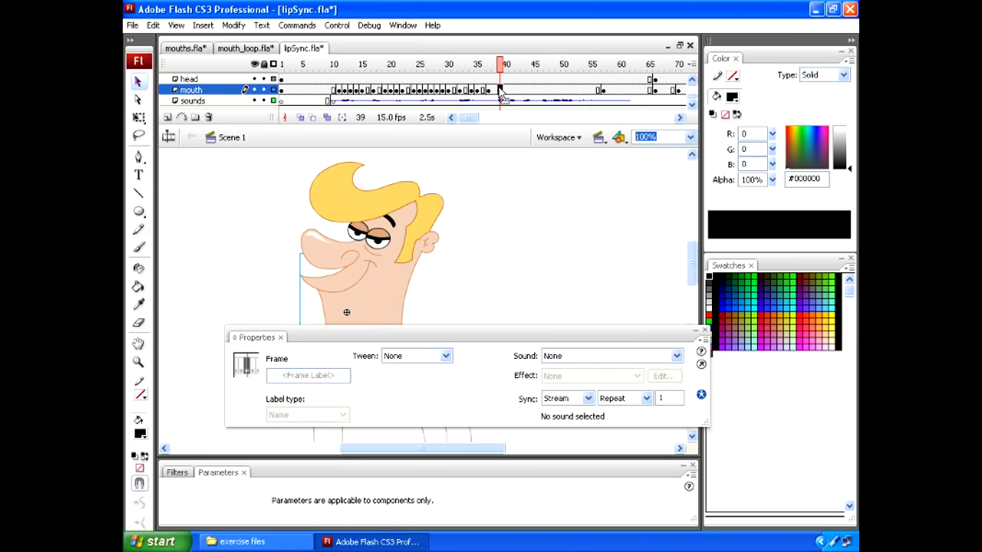
pyautogui.press('F6')
pyautogui.click(345, 300)
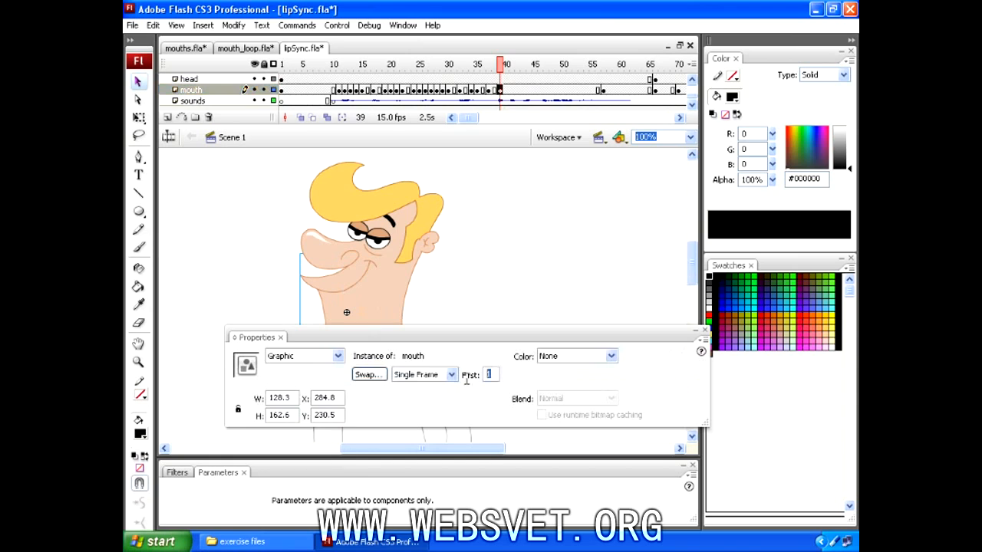
pyautogui.write('2')
pyautogui.press('Return')
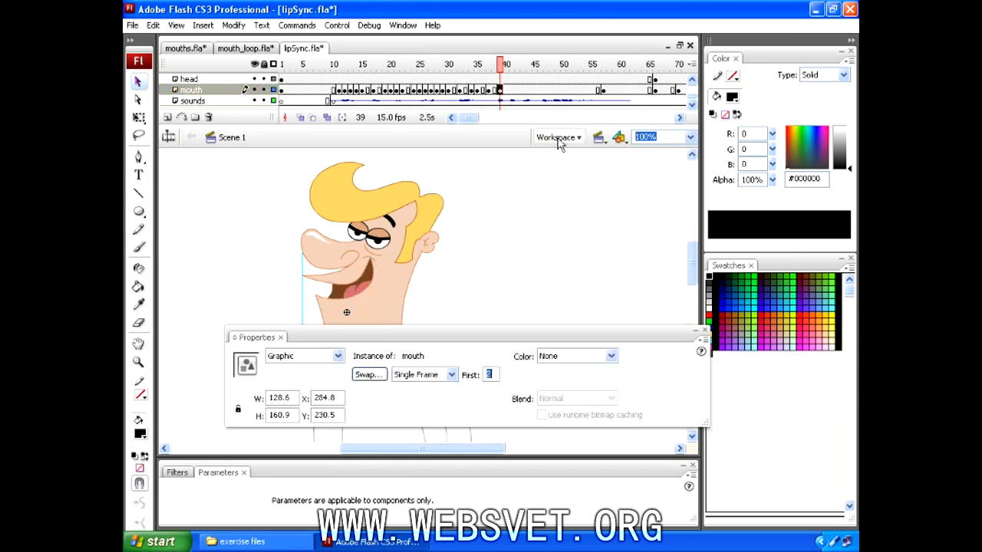
# Change the mouth at frame 39 from Single Frame to Loop and play from about frame 33 to preview it
pyautogui.moveTo(503, 67); pyautogui.dragTo(500, 66)
pyautogui.click(379, 290)
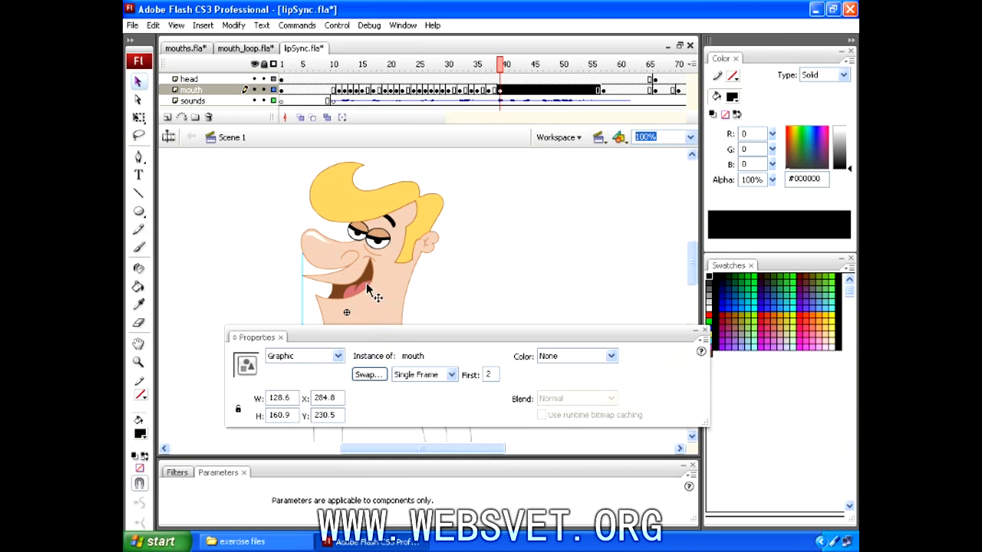
pyautogui.click(413, 384)
pyautogui.click(416, 386)
pyautogui.click(506, 67)
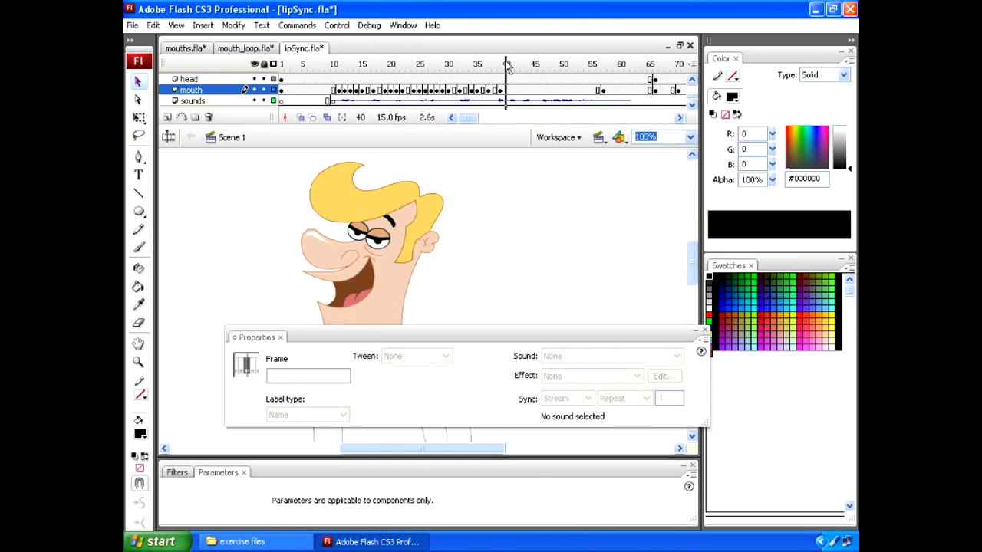
pyautogui.moveTo(506, 64); pyautogui.dragTo(465, 73)
pyautogui.press('Return')
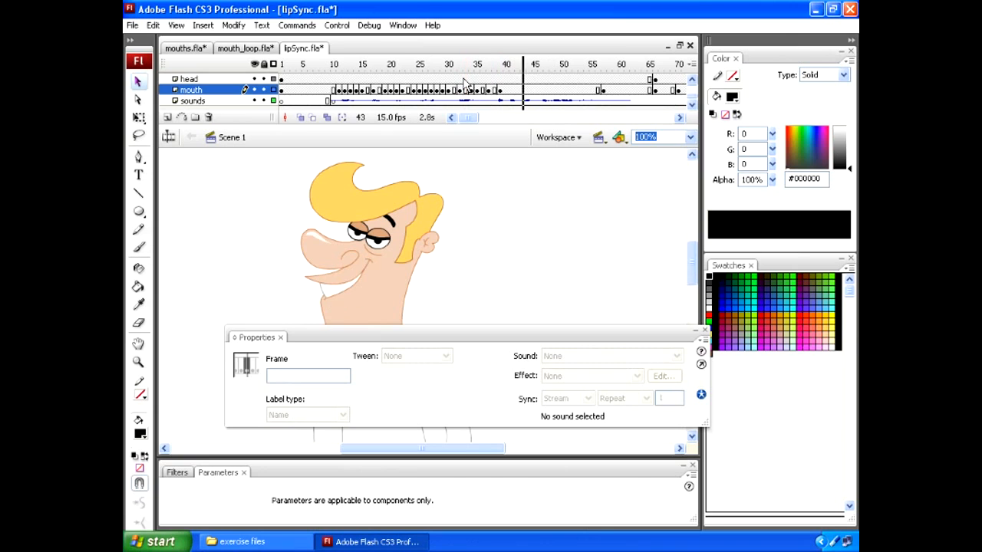
# Insert a mouth keyframe at frame 45 and set it to Loop with a First value of 1
pyautogui.moveTo(502, 66); pyautogui.dragTo(539, 85)
pyautogui.click(537, 90)
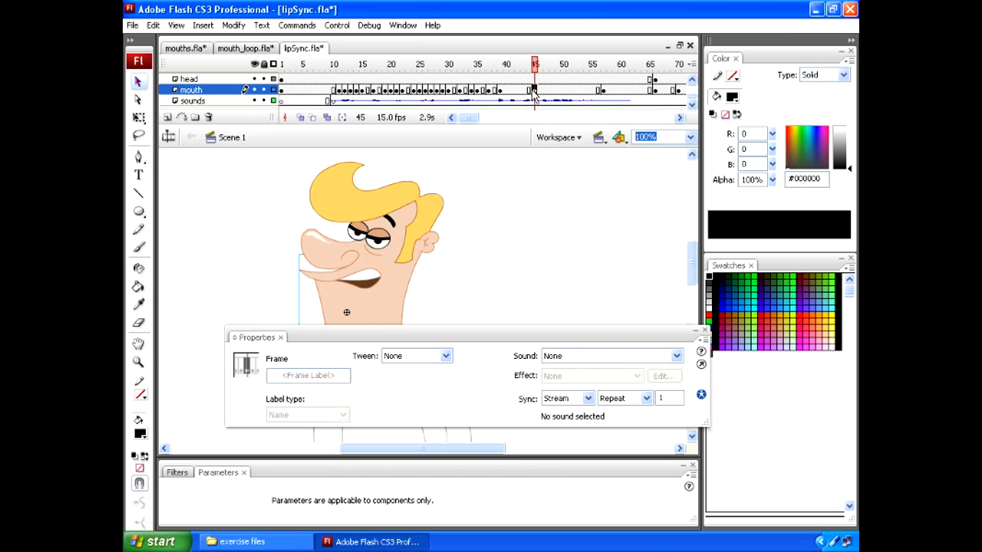
pyautogui.click(370, 284)
pyautogui.click(418, 374)
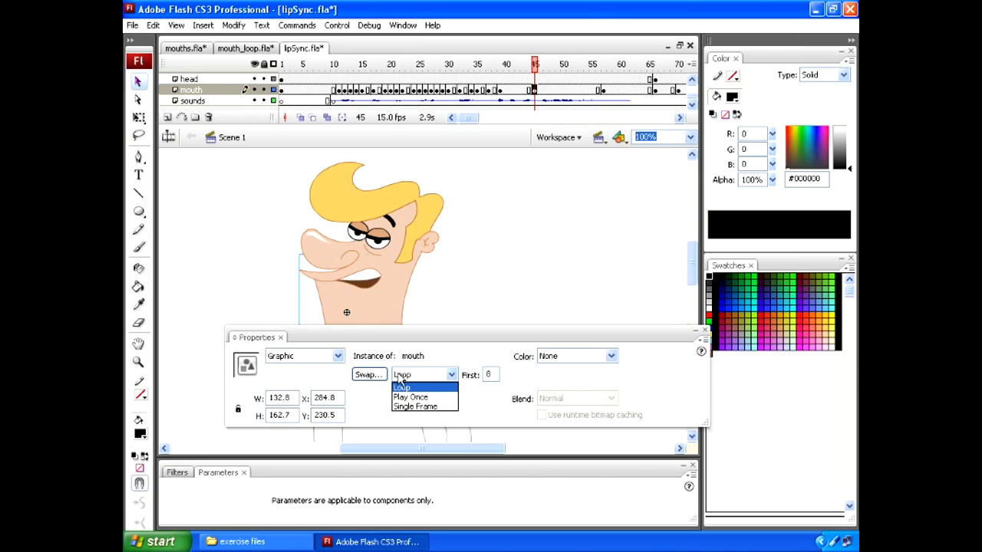
pyautogui.click(404, 383)
pyautogui.press('Tab')
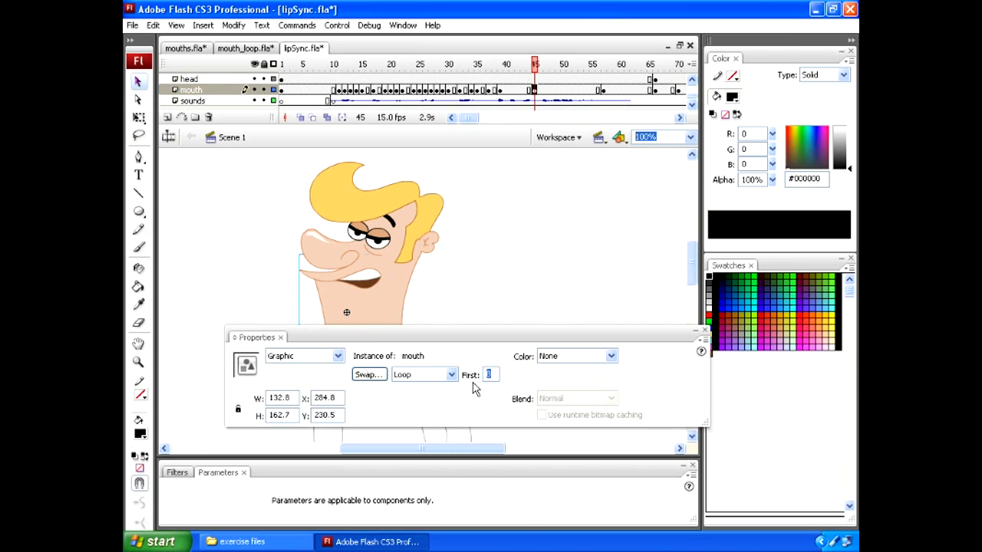
pyautogui.press('Return')
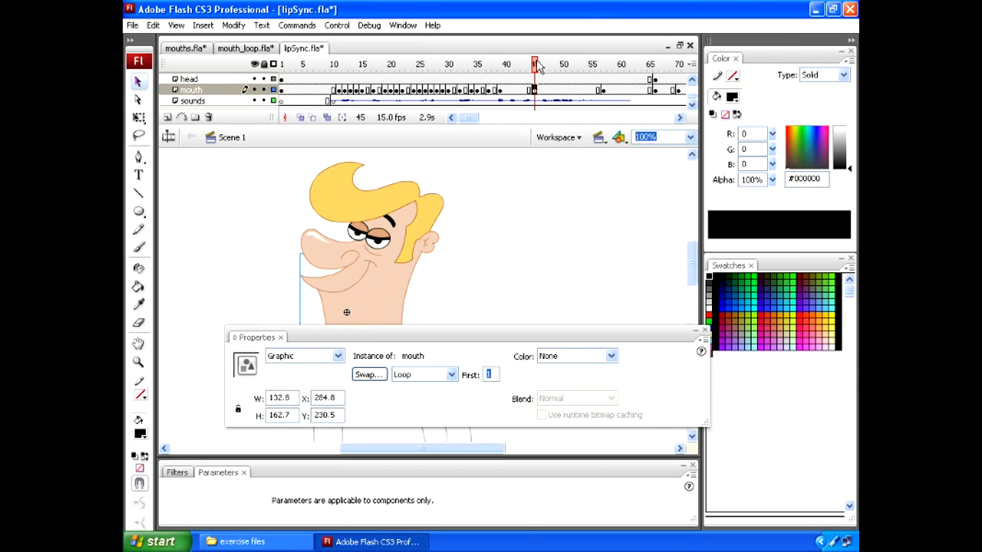
# Insert a mouth keyframe at frame 47 and set its playback to Single Frame
pyautogui.moveTo(539, 67); pyautogui.dragTo(556, 94)
pyautogui.click(547, 91)
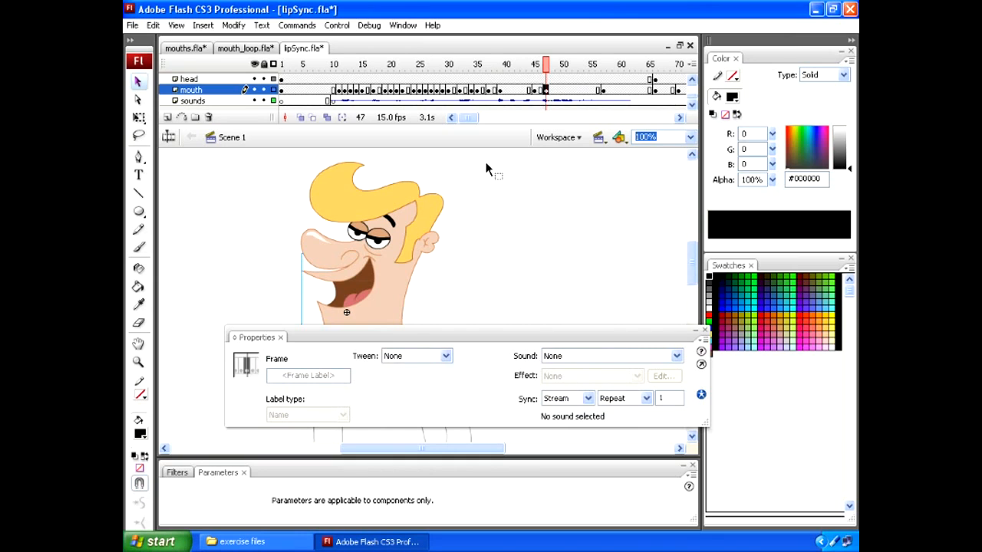
pyautogui.click(362, 318)
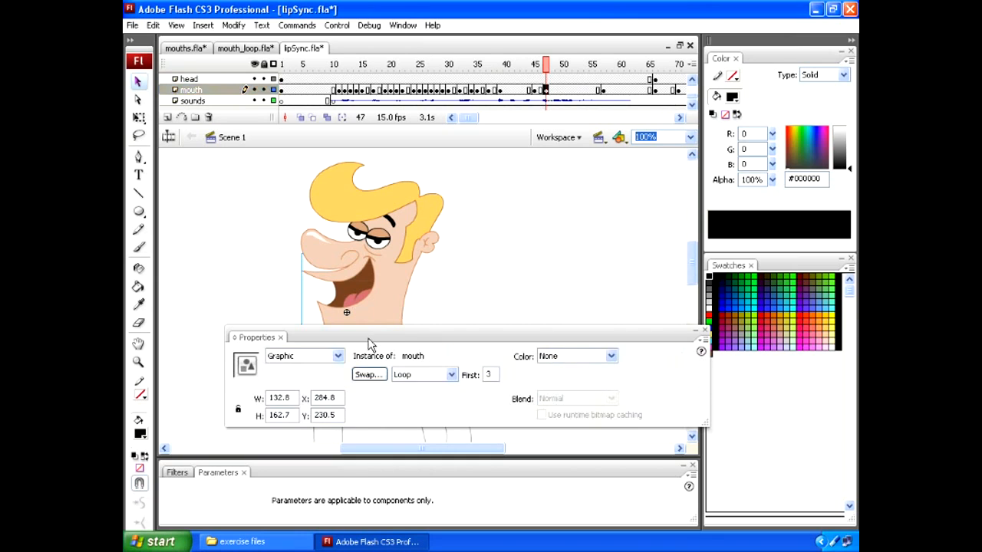
pyautogui.click(405, 375)
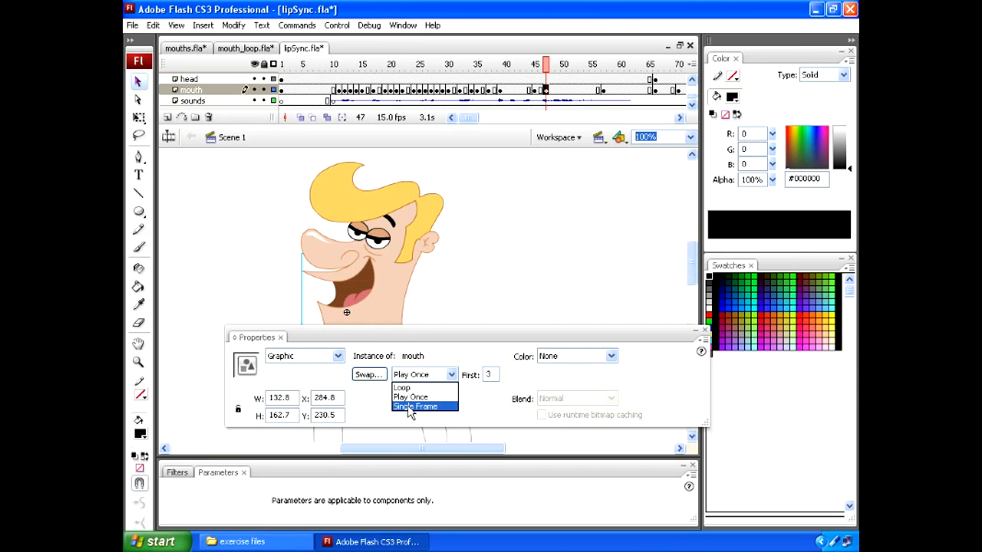
pyautogui.click(409, 406)
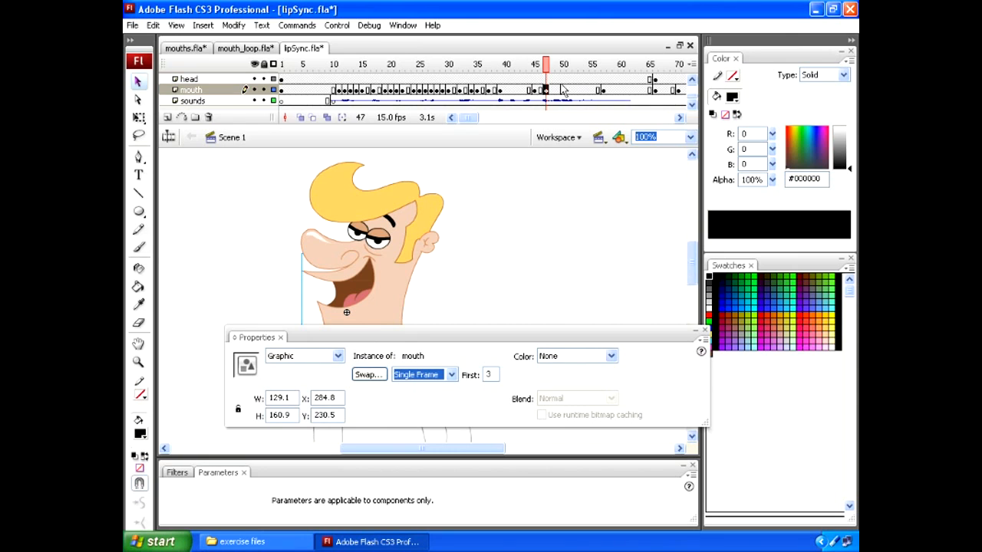
# Insert a mouth keyframe at frame 51 and set its First value to 2
pyautogui.moveTo(546, 67); pyautogui.dragTo(575, 67)
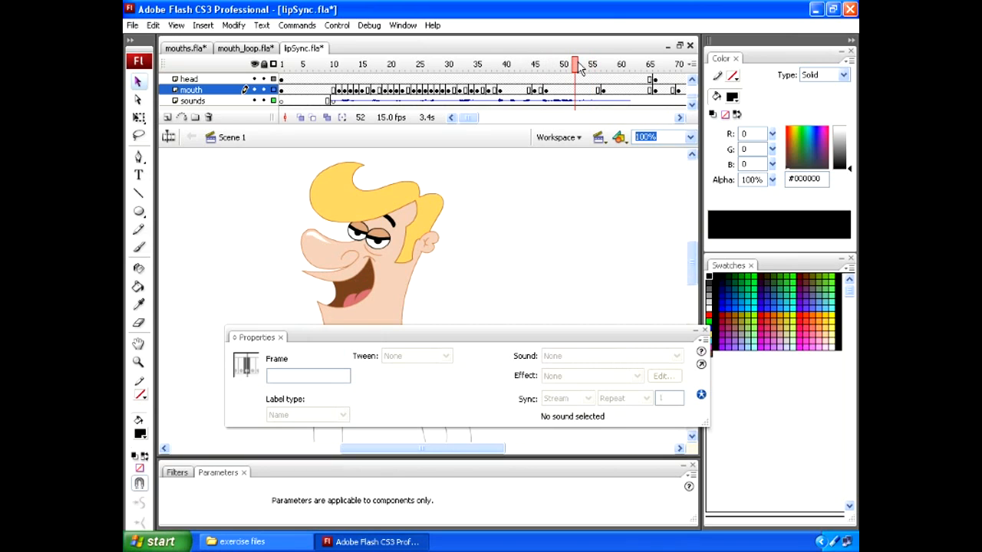
pyautogui.click(570, 91)
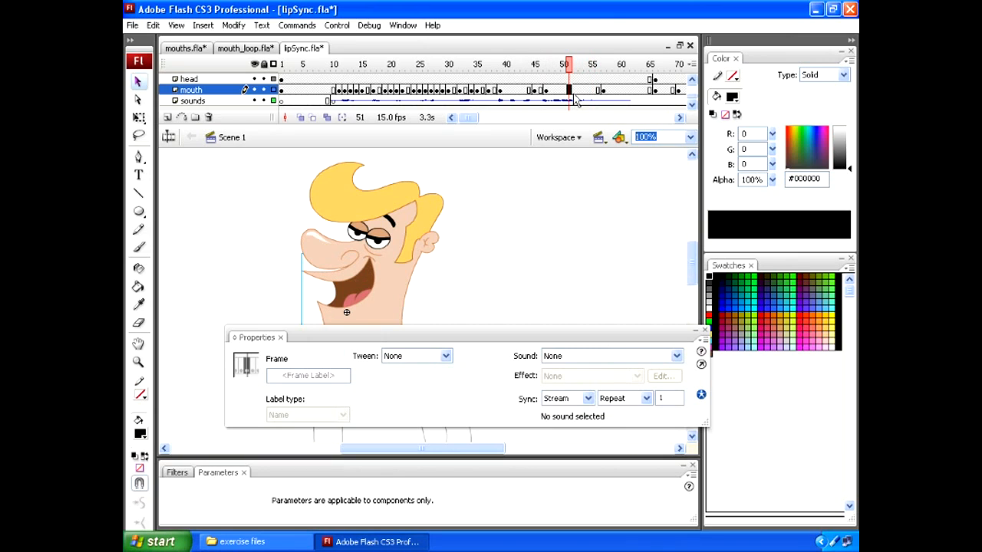
pyautogui.click(355, 305)
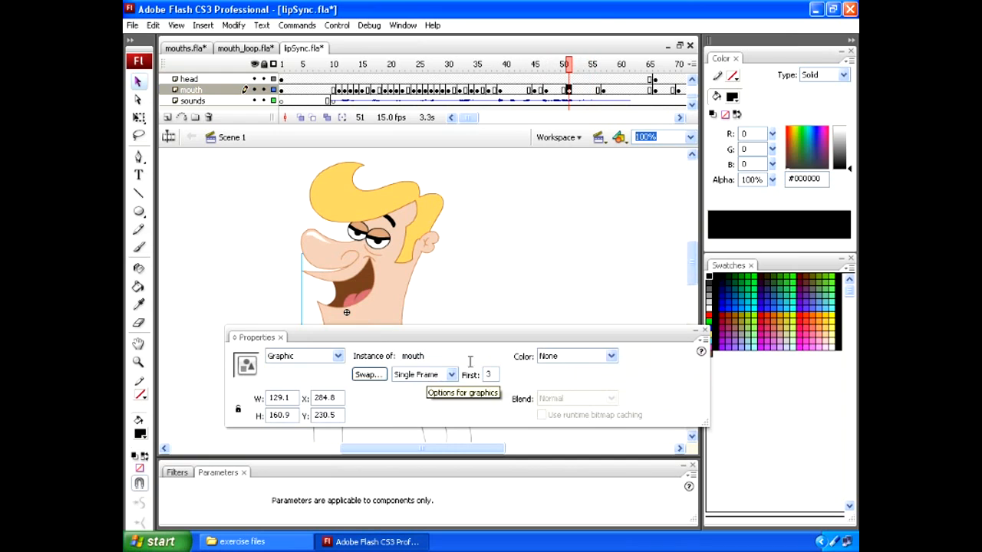
pyautogui.doubleClick(490, 374)
pyautogui.write('2')
pyautogui.press('Return')
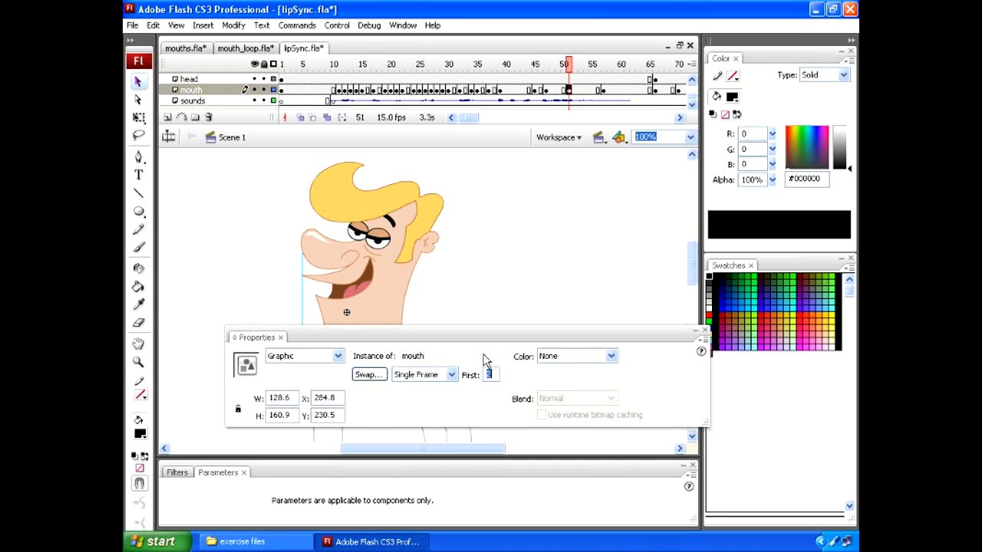
# Insert a mouth keyframe at frame 52, then look through the mouth symbol's nested frames up to frame 4 and return to the scene
pyautogui.moveTo(570, 63); pyautogui.dragTo(576, 61)
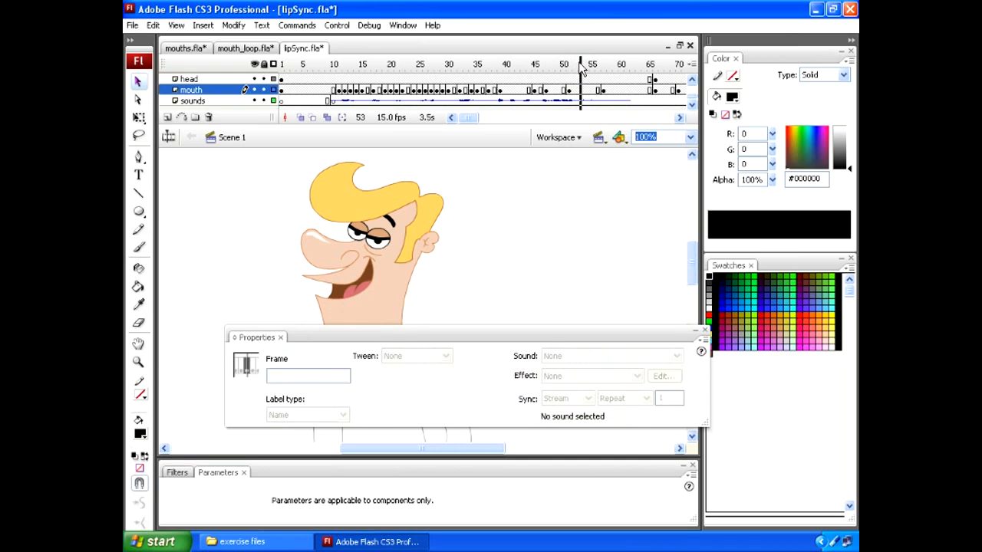
pyautogui.click(576, 90)
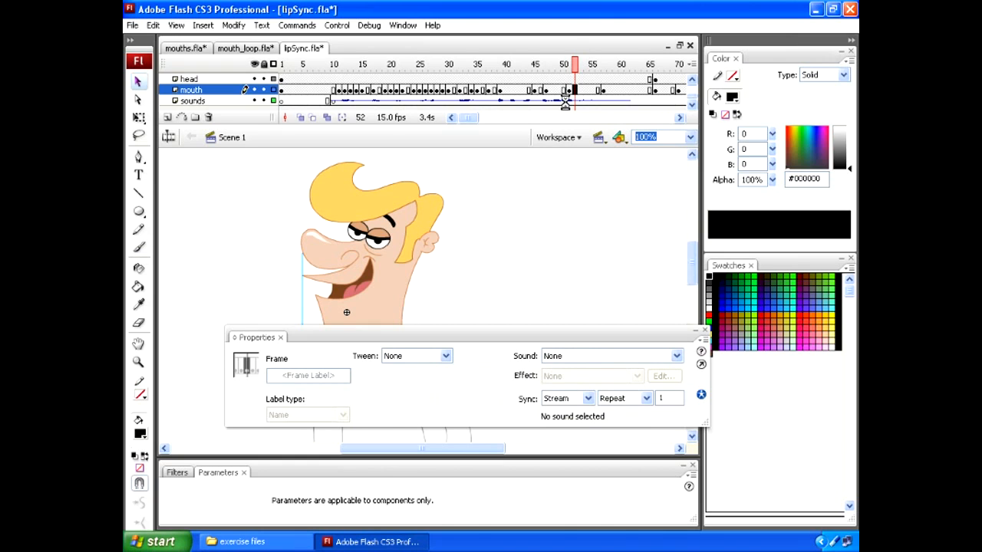
pyautogui.click(350, 289)
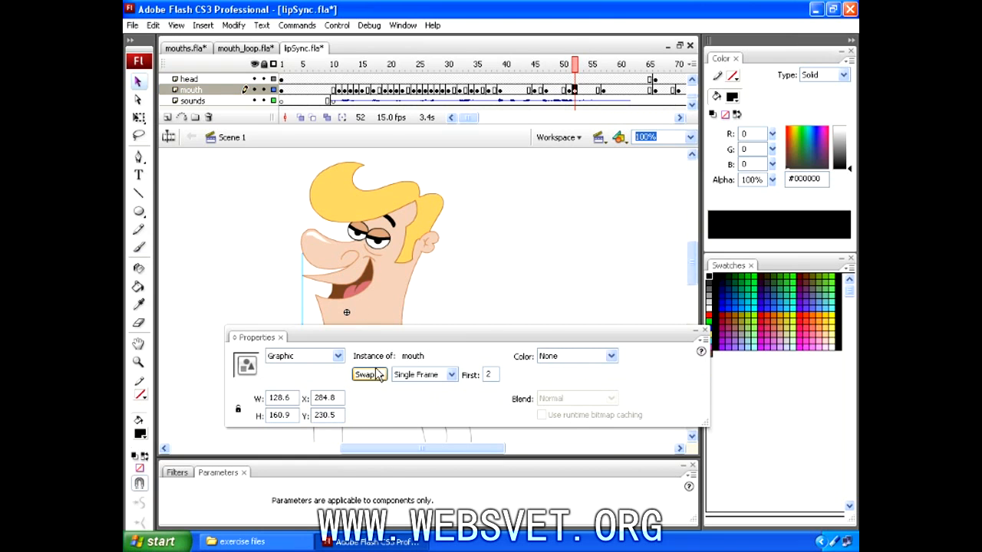
pyautogui.doubleClick(355, 288)
pyautogui.moveTo(284, 66); pyautogui.dragTo(300, 63)
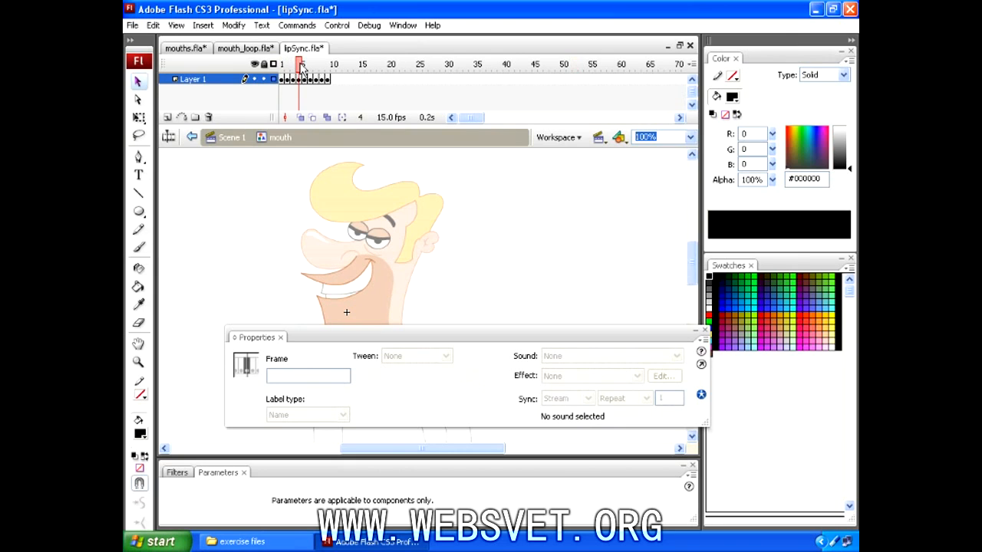
pyautogui.doubleClick(230, 158)
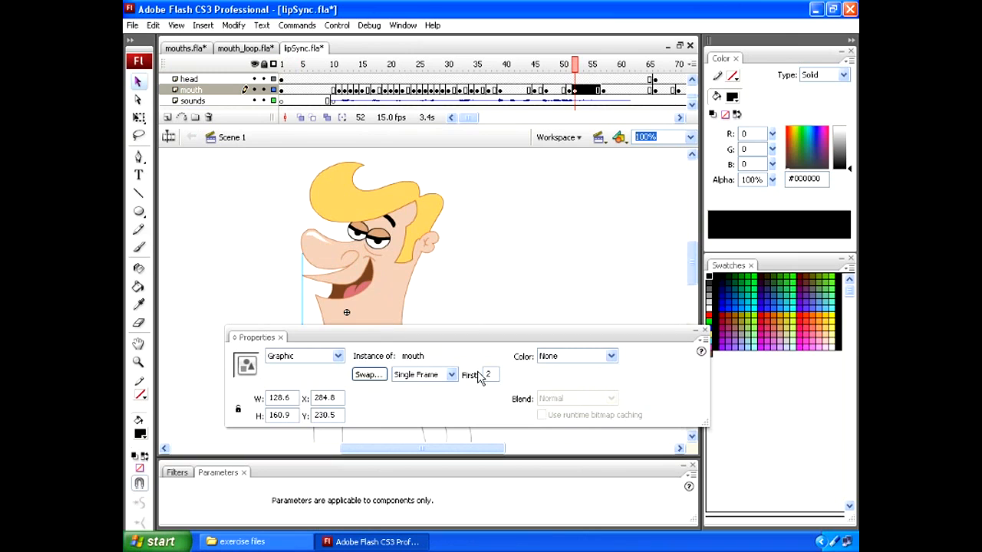
# Set the First value of the mouth at frame 52 to 4 and replay the animation from about frame 12
pyautogui.doubleClick(491, 374)
pyautogui.write('4')
pyautogui.press('Return')
pyautogui.moveTo(560, 67)
pyautogui.mouseDown()
pyautogui.moveTo(616, 69)
pyautogui.moveTo(318, 68)
pyautogui.moveTo(344, 67)
pyautogui.mouseUp()
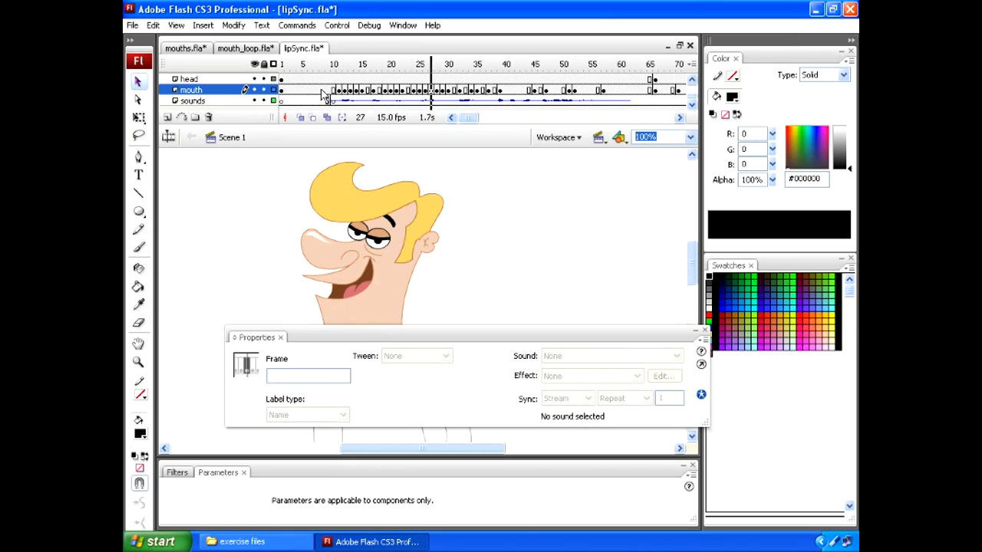